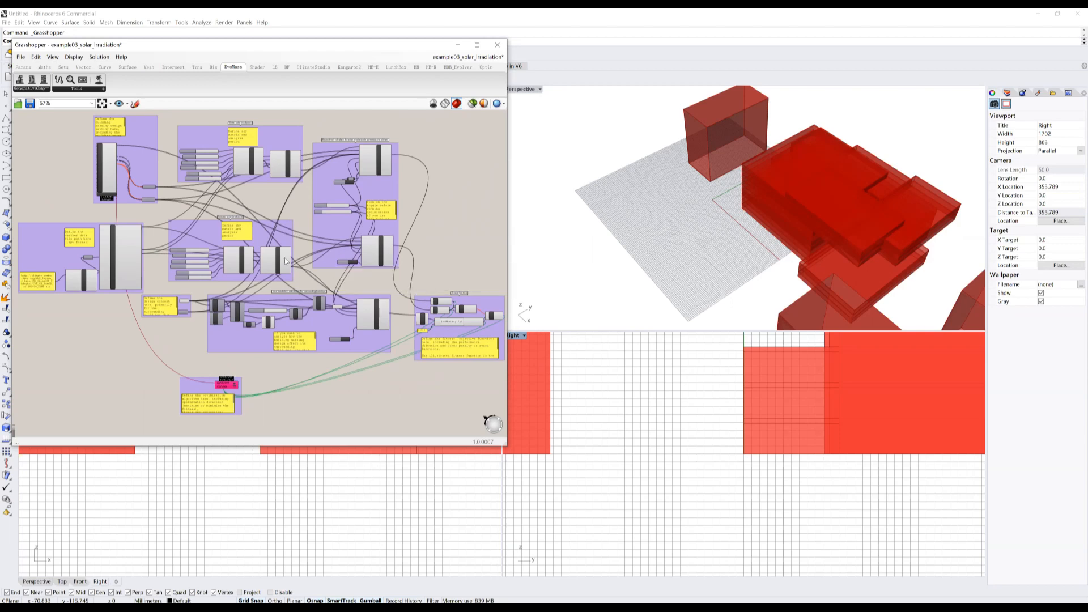
# Inspect the output list of the SSIEA optimization component, widening the Comp_Name column to read the full names.
pyautogui.moveTo(284, 258); pyautogui.dragTo(304, 265, button='right')
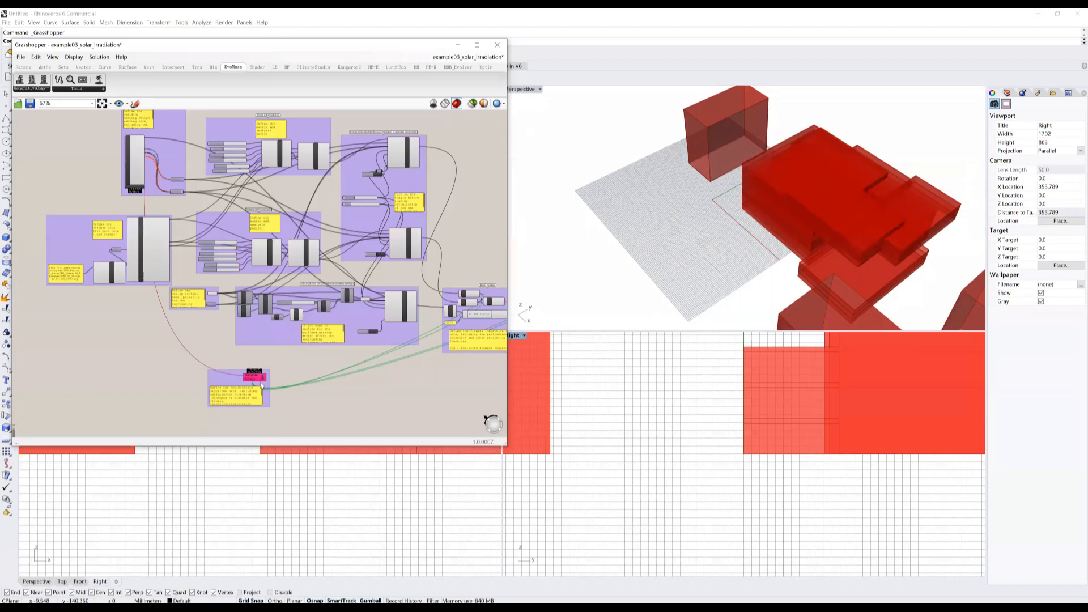
pyautogui.scroll(4, 264, 375)
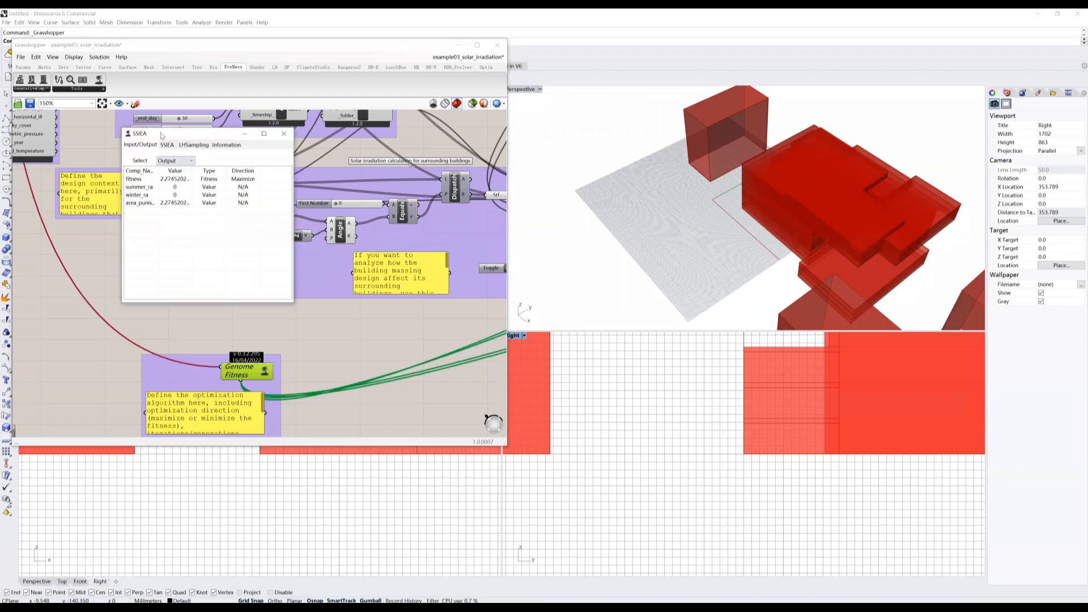
pyautogui.moveTo(162, 133); pyautogui.dragTo(146, 177)
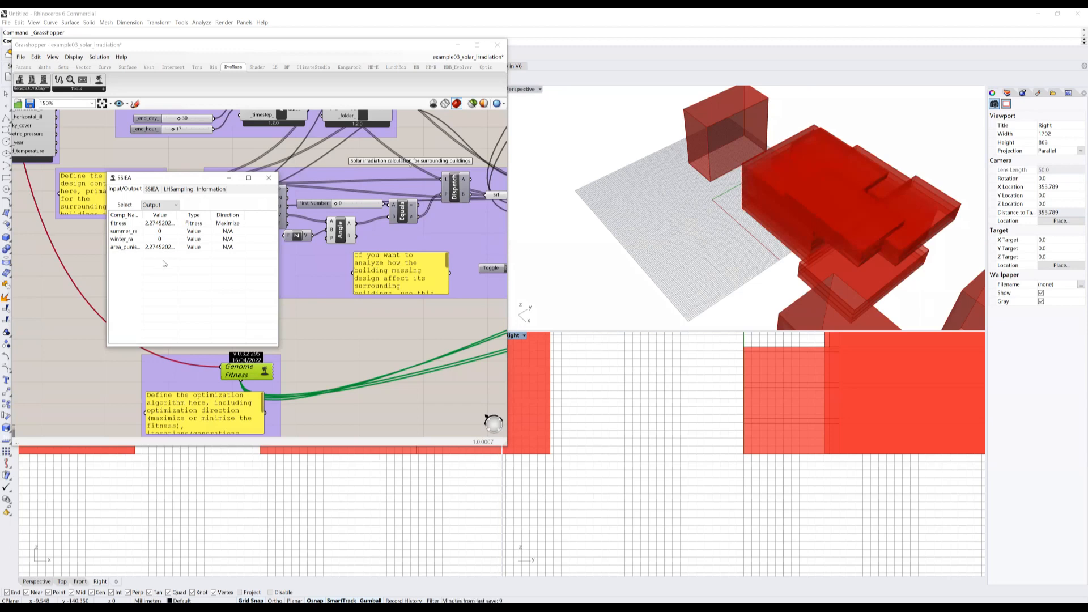
pyautogui.moveTo(144, 214); pyautogui.dragTo(173, 215)
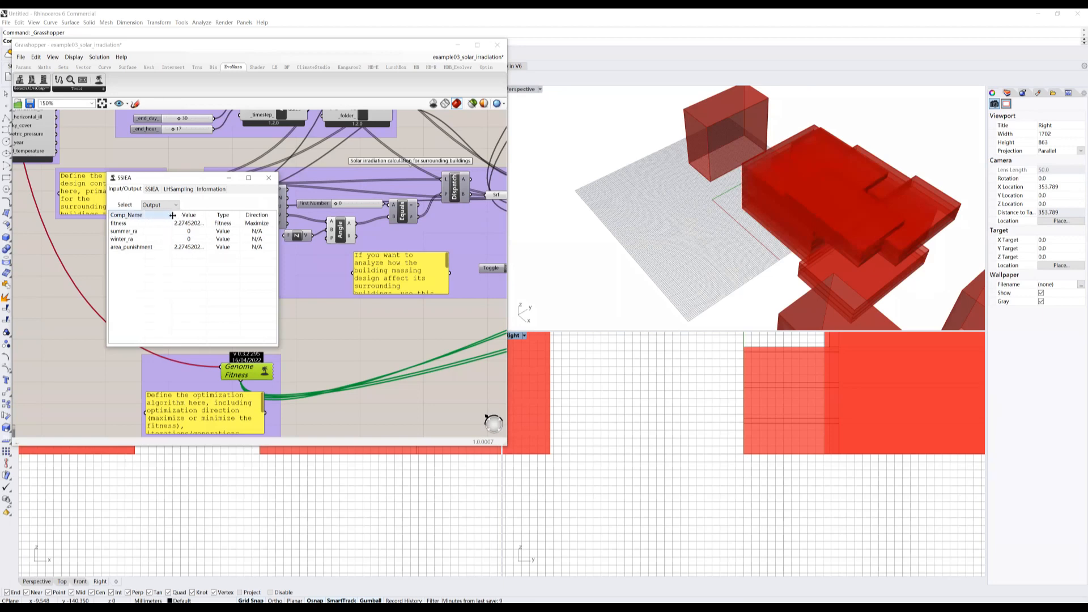
pyautogui.click(269, 179)
# Examine the fitness function group, including its radiation averages, area_punishment expression and the name of the summer_ra output.
pyautogui.scroll(-3, 266, 246)
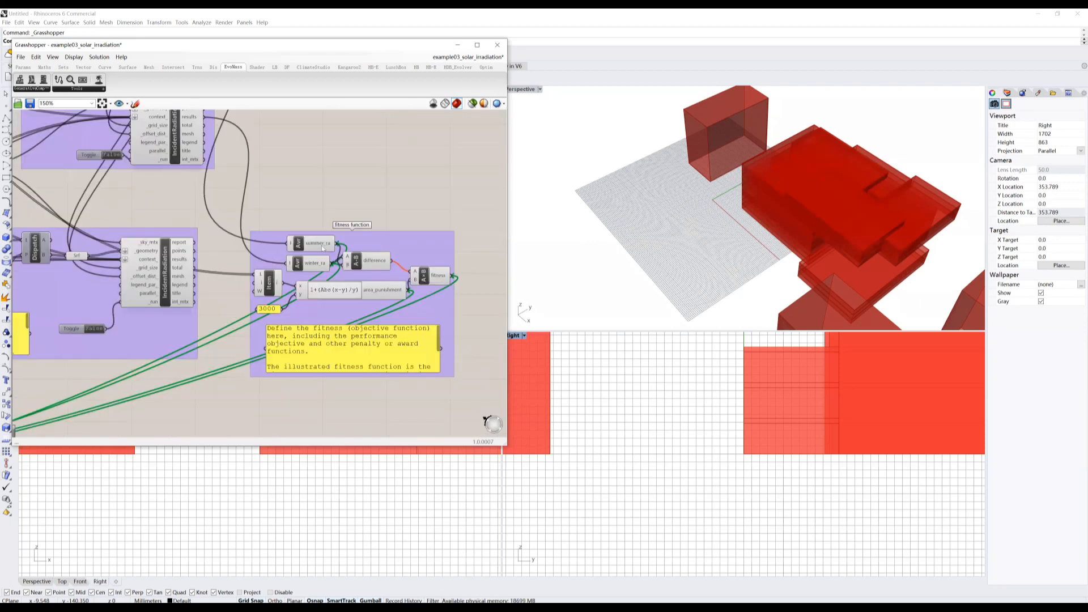
pyautogui.scroll(9, 290, 242)
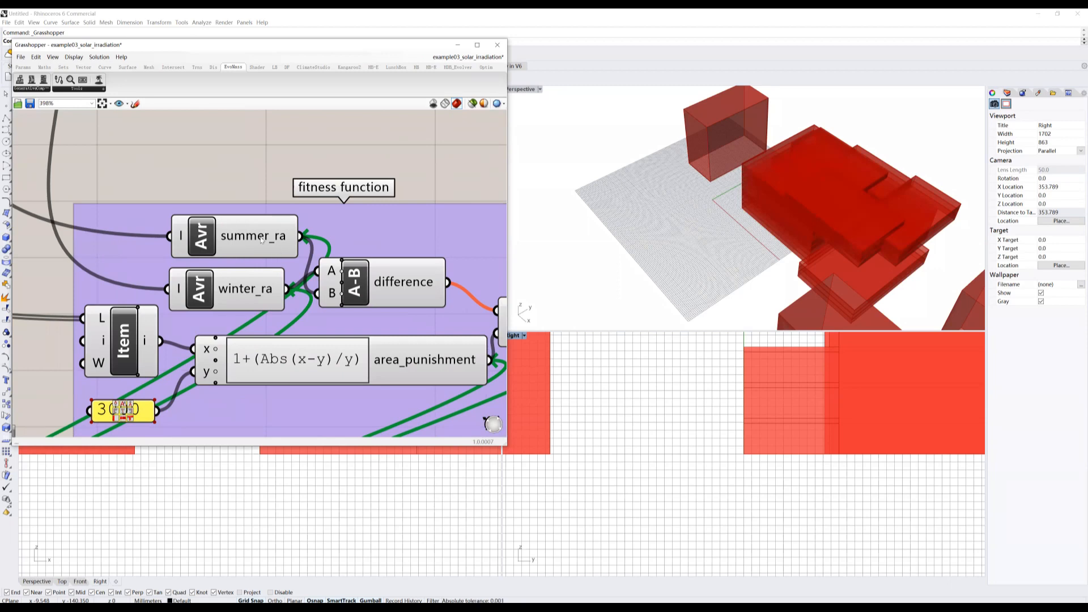
pyautogui.rightClick(282, 242)
pyautogui.moveTo(281, 243); pyautogui.dragTo(254, 243)
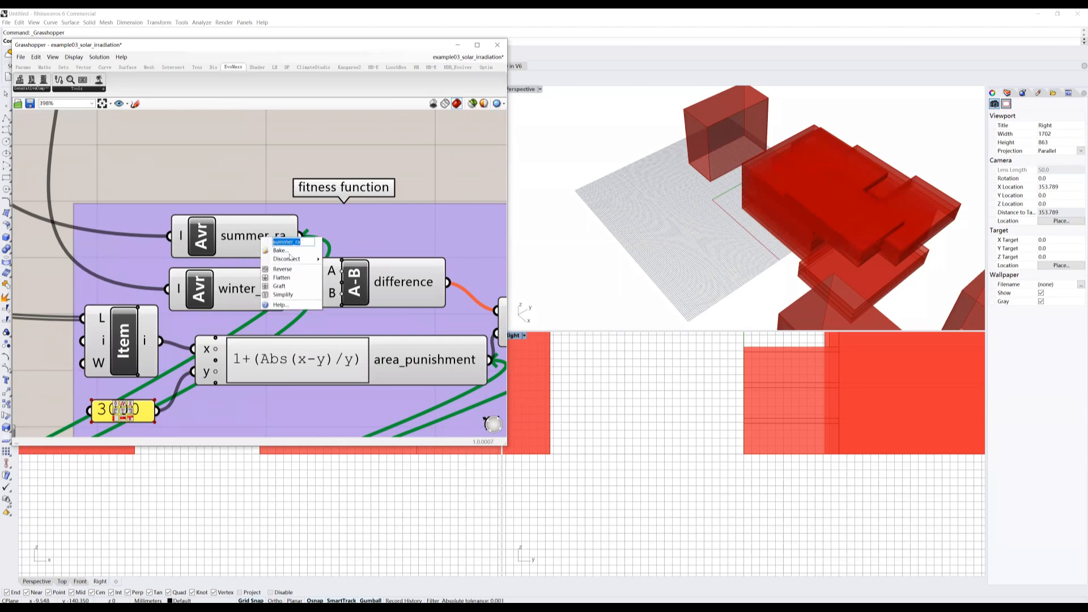
pyautogui.click(308, 215)
pyautogui.scroll(-5, 244, 232)
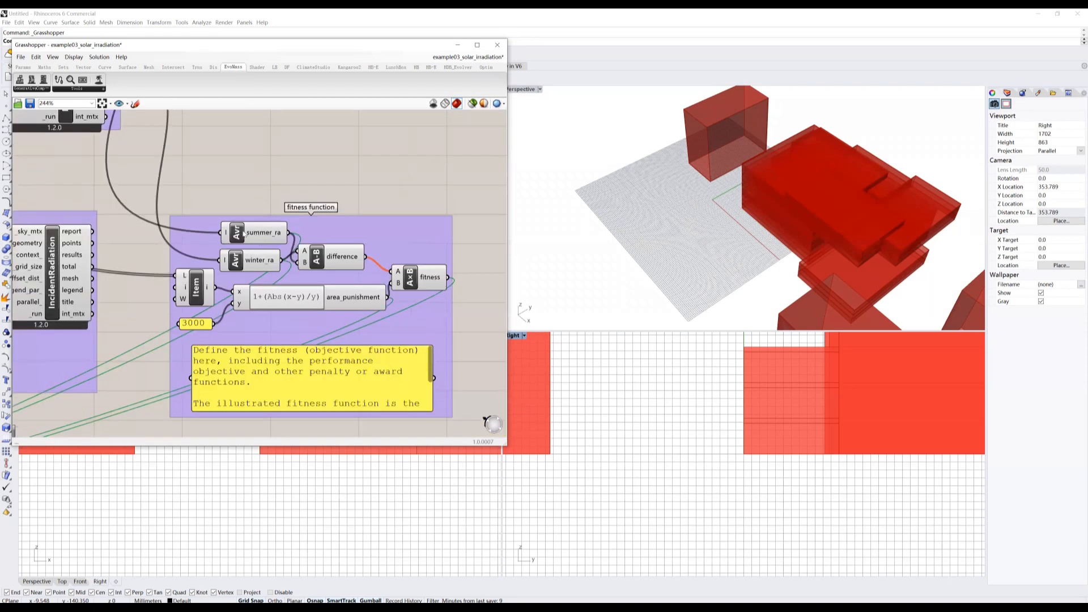
pyautogui.scroll(5, 244, 232)
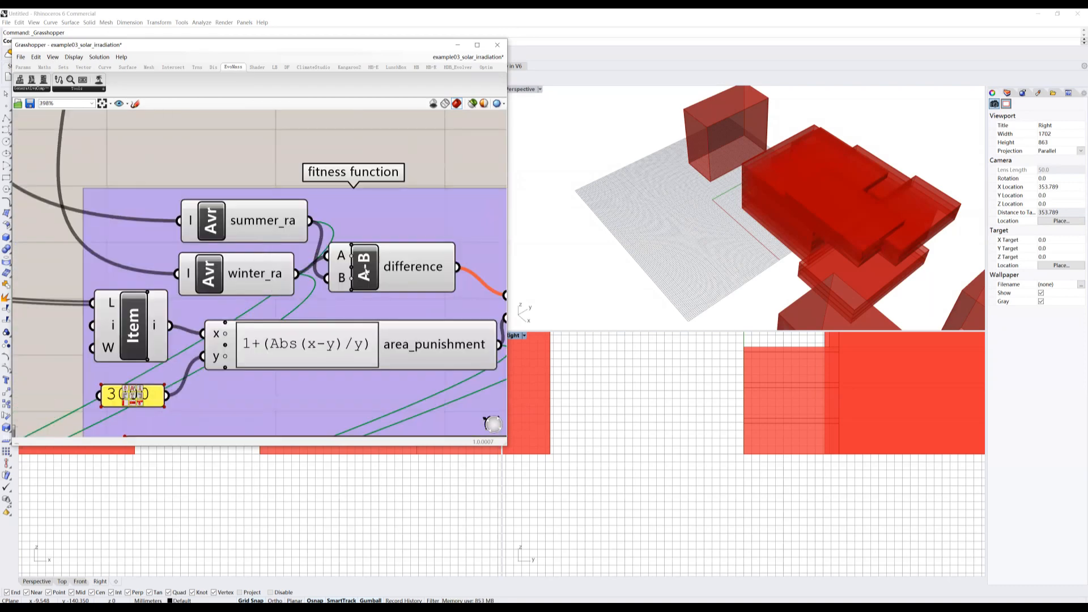
pyautogui.scroll(-6, 412, 250)
pyautogui.scroll(-4, 413, 250)
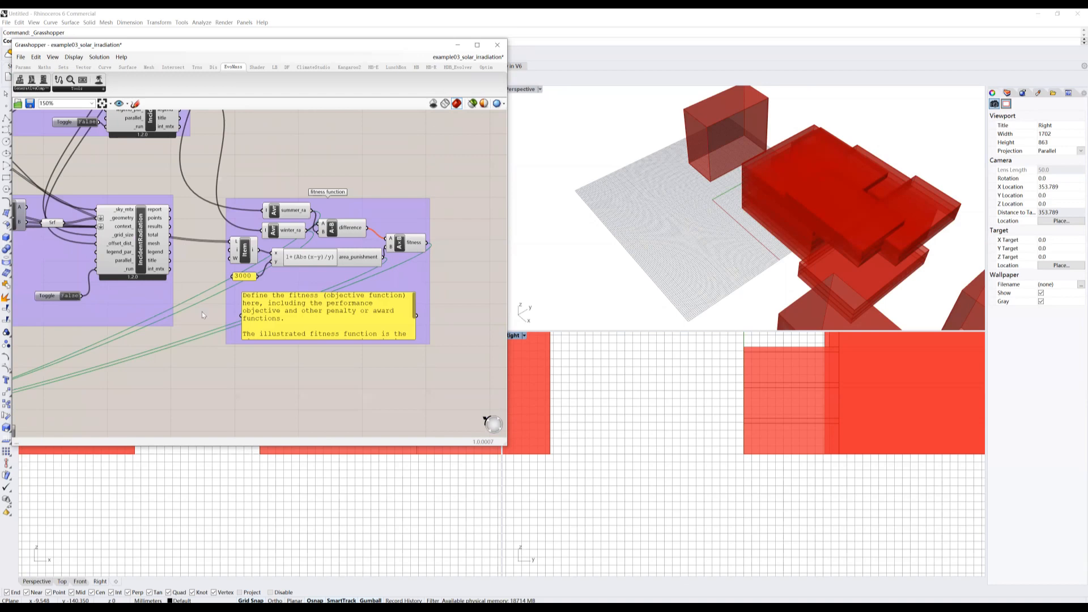
pyautogui.scroll(-4, 258, 282)
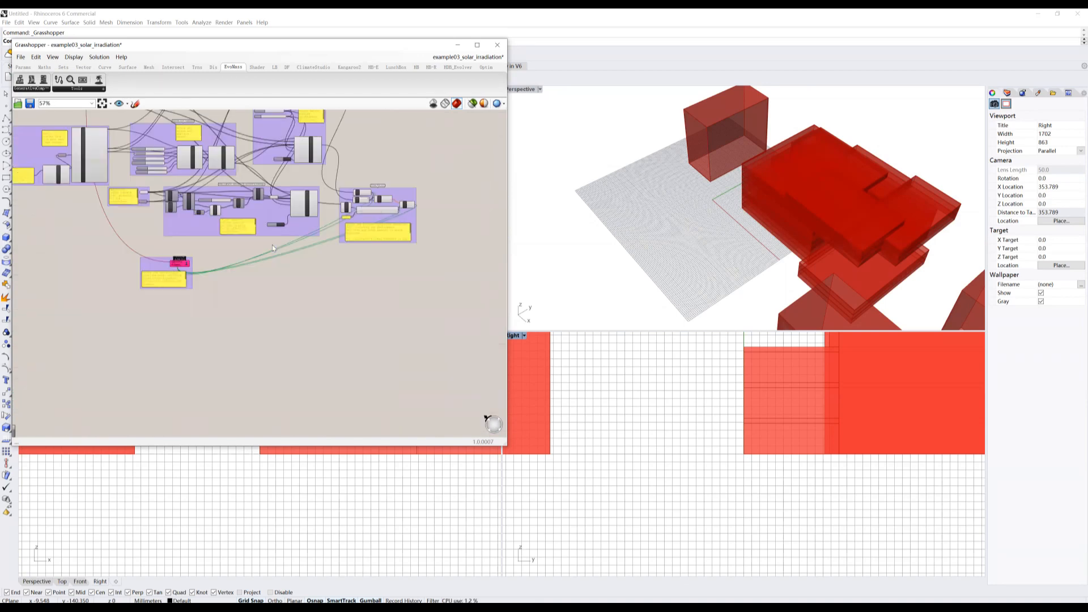
# Review the type and direction settings of the fitness output in the SSIEA component.
pyautogui.scroll(5, 170, 263)
pyautogui.doubleClick(198, 250)
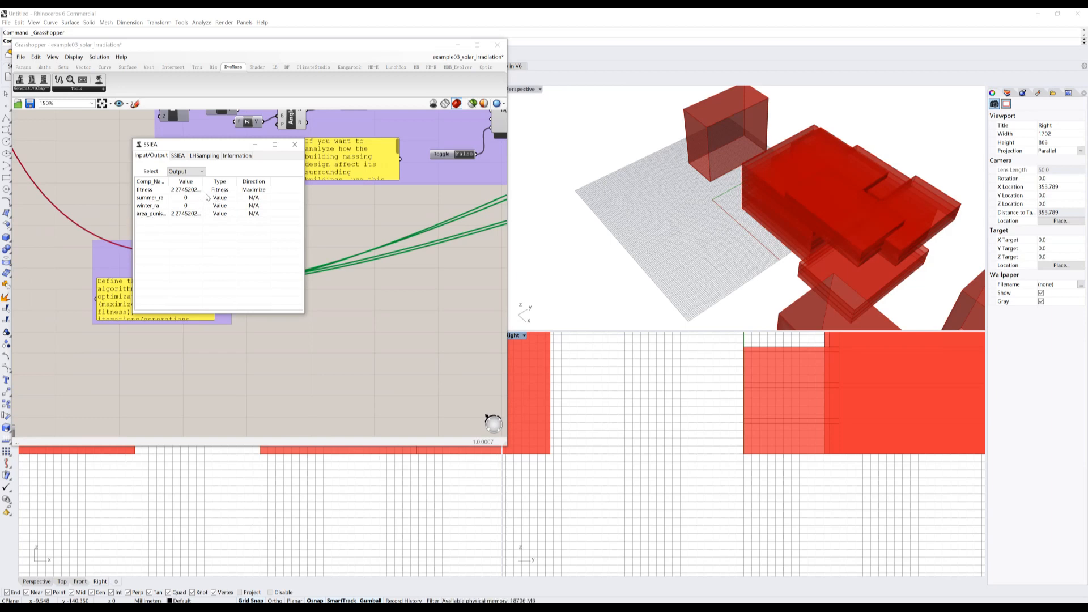
pyautogui.click(230, 193)
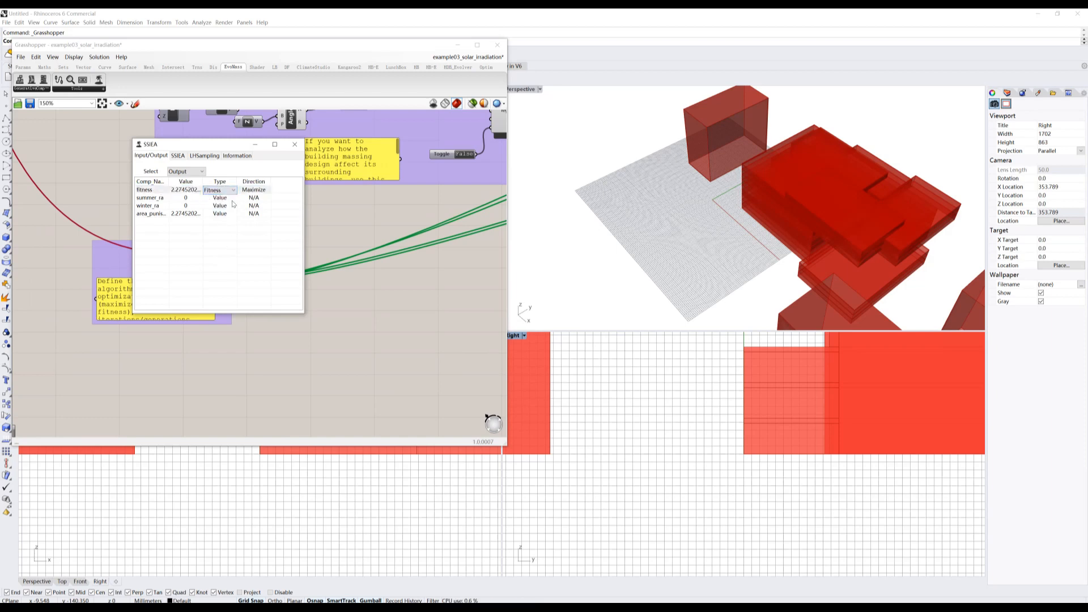
pyautogui.click(232, 199)
pyautogui.click(268, 191)
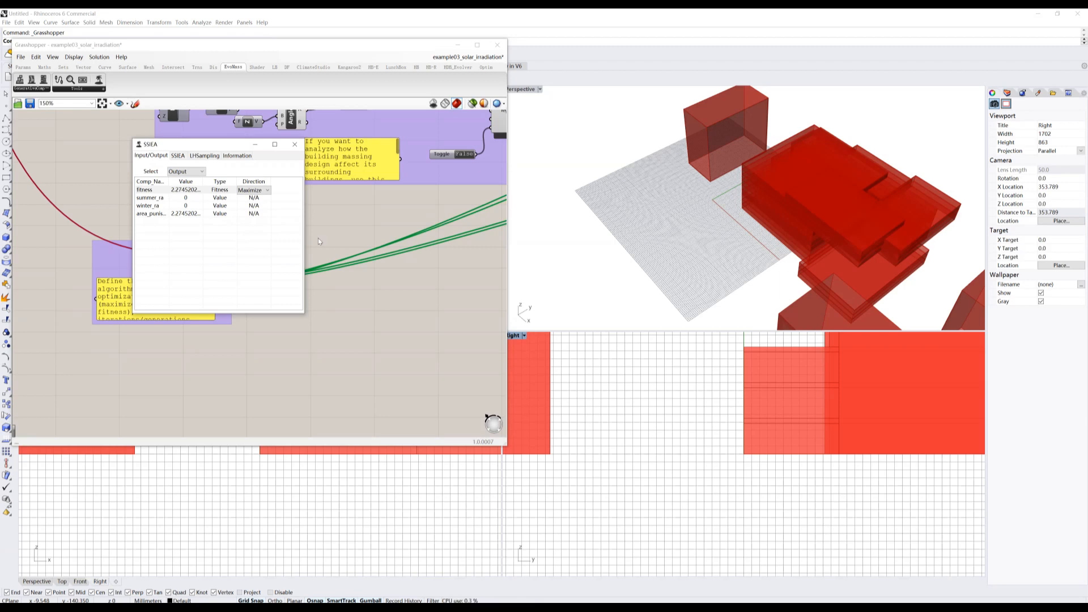
pyautogui.click(291, 149)
# Turn on the toggles that run the summer and winter solar irradiation calculations for the building.
pyautogui.scroll(-4, 228, 261)
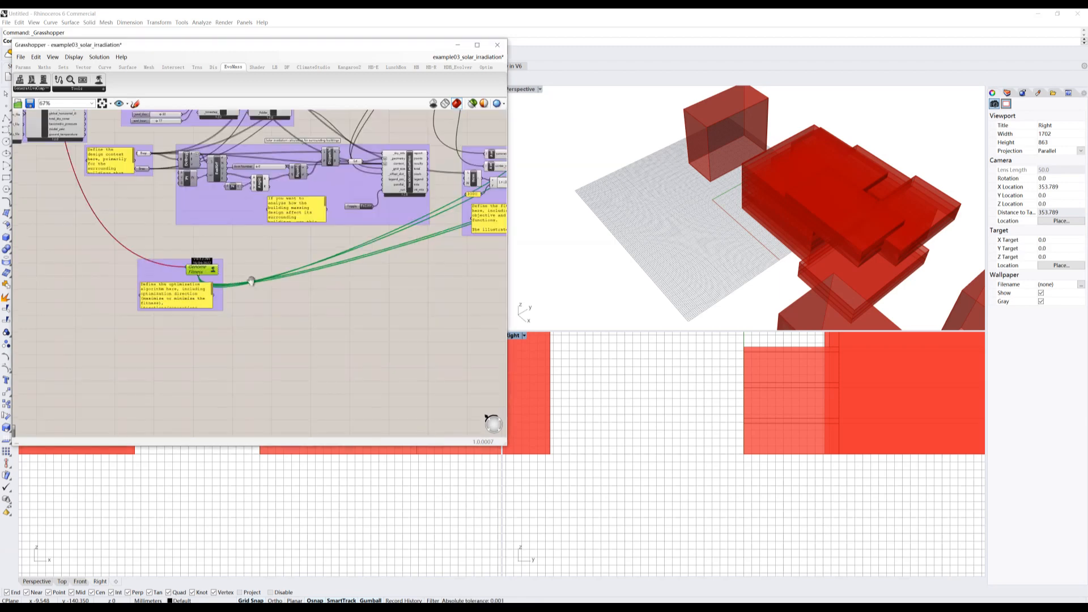
pyautogui.scroll(2, 228, 261)
pyautogui.scroll(3, 220, 266)
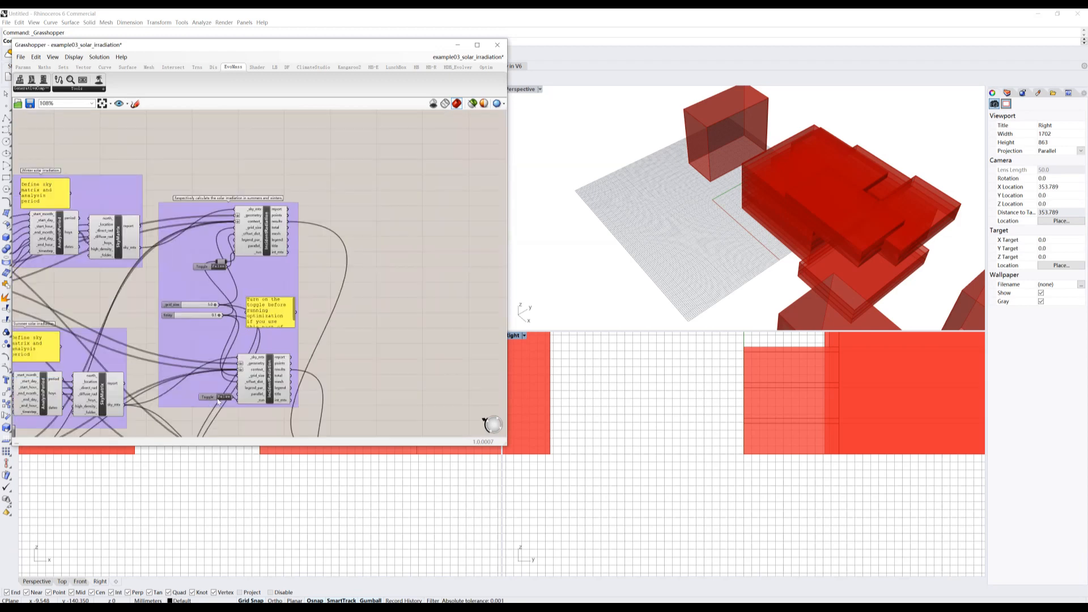
pyautogui.click(221, 398)
# Load the saved optimization project backup041.xml through the SSIEA algorithm settings.
pyautogui.scroll(-4, 254, 308)
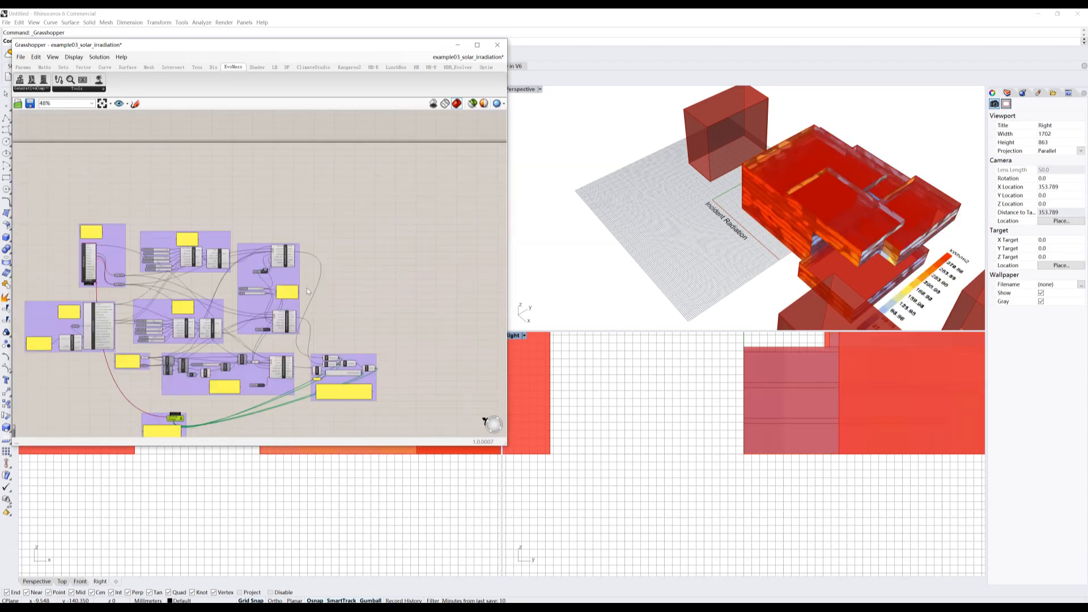
pyautogui.scroll(5, 181, 418)
pyautogui.moveTo(181, 418); pyautogui.dragTo(309, 294, button='right')
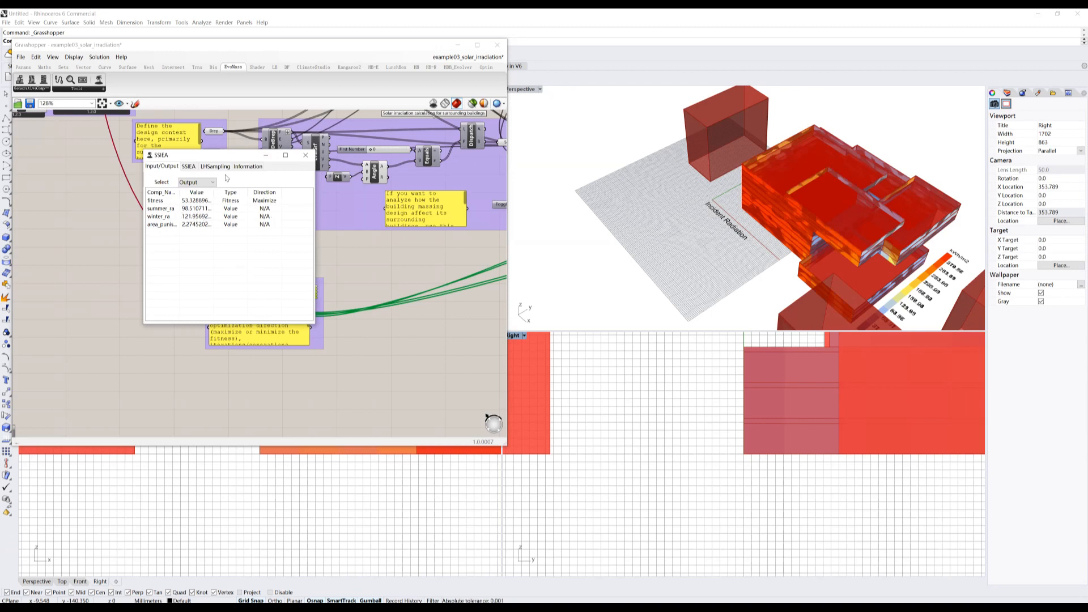
pyautogui.click(189, 166)
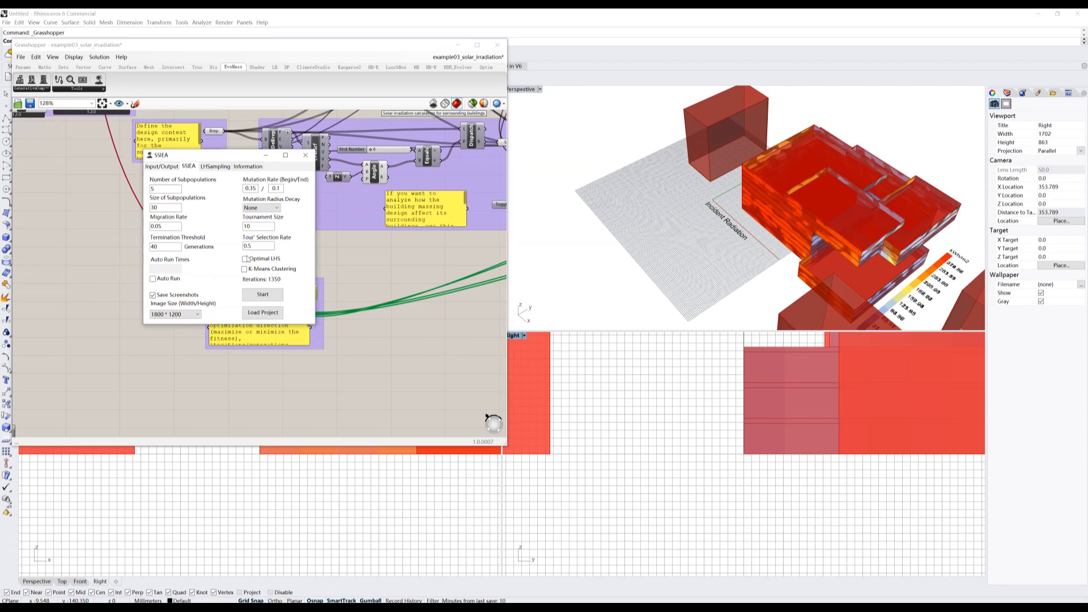
pyautogui.click(268, 314)
pyautogui.doubleClick(240, 224)
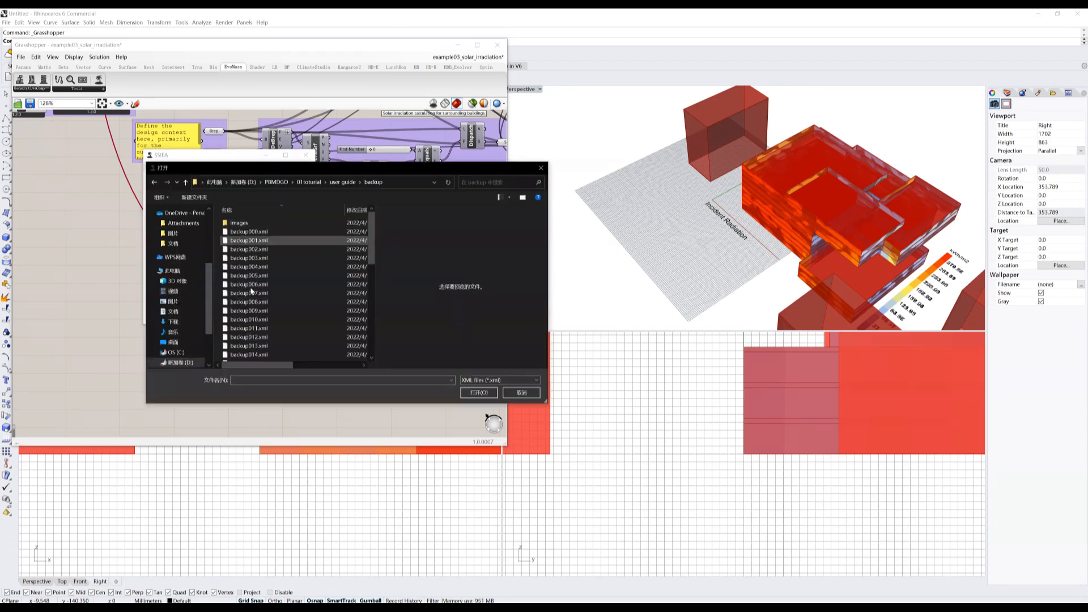
pyautogui.doubleClick(270, 341)
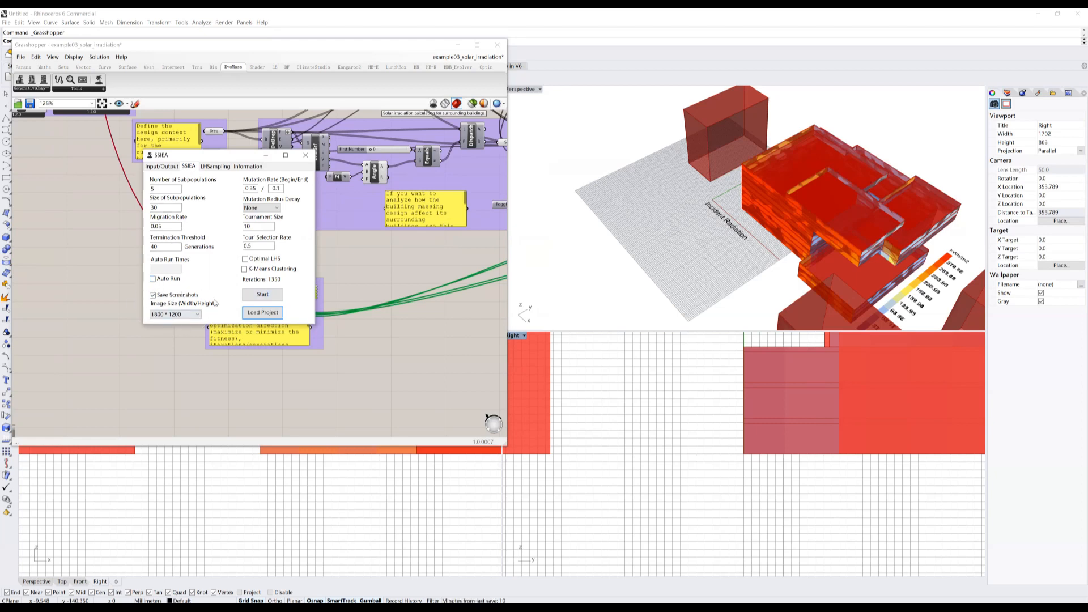
pyautogui.click(262, 312)
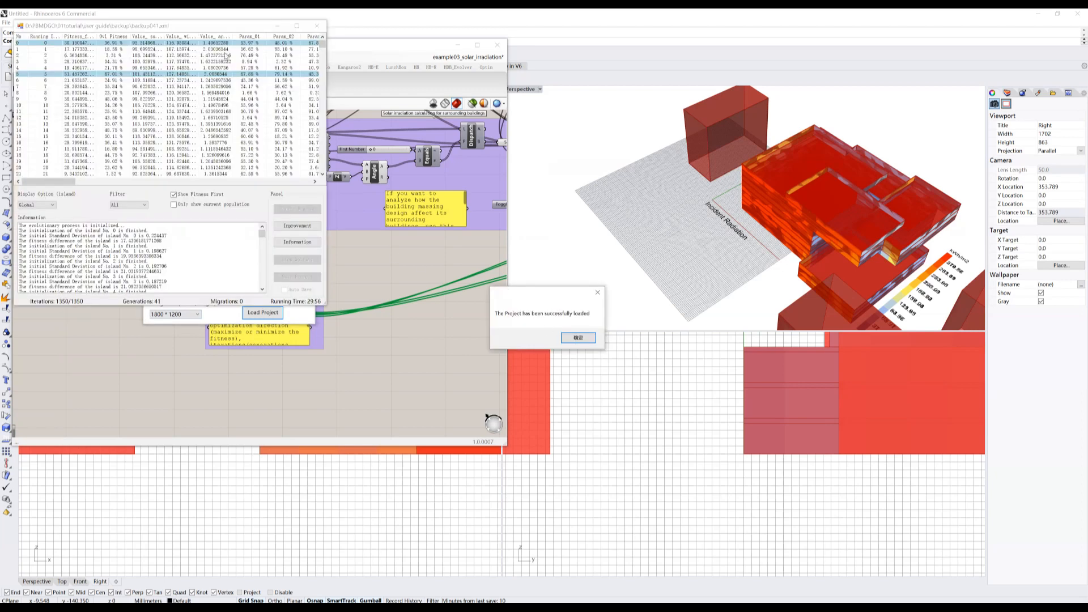
pyautogui.press('Return')
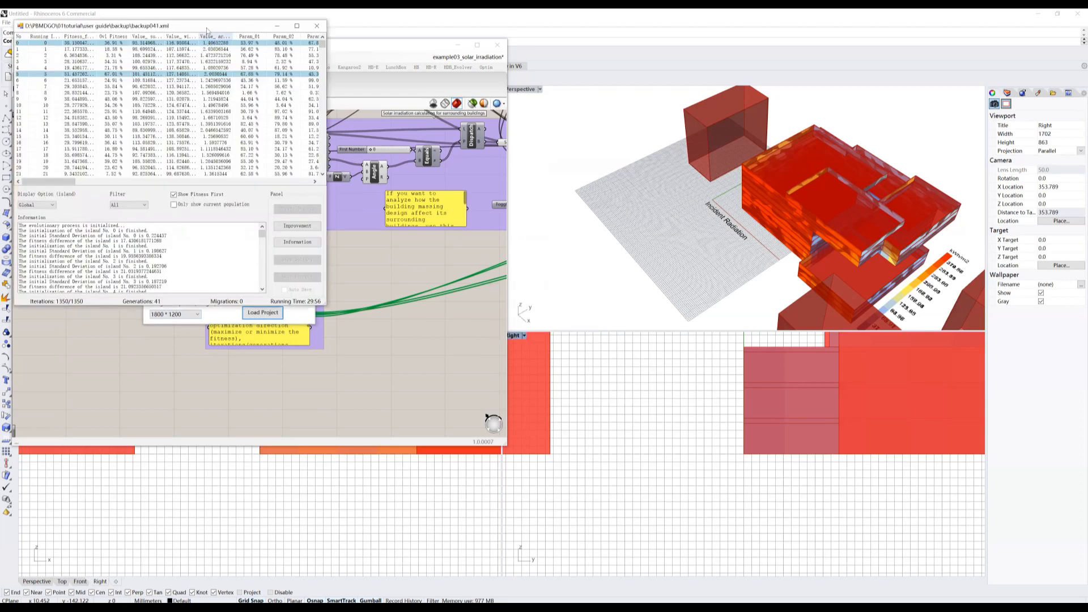
# Browse the loaded project's table of design iterations and preview the massing images of individual entries.
pyautogui.moveTo(217, 29); pyautogui.dragTo(527, 69)
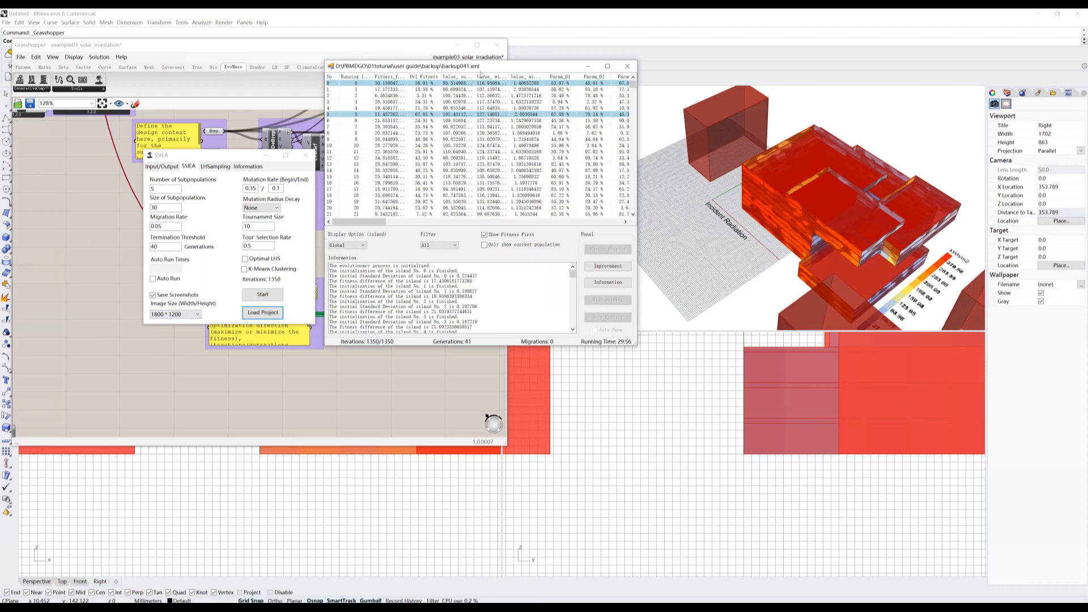
pyautogui.moveTo(475, 70); pyautogui.dragTo(369, 112)
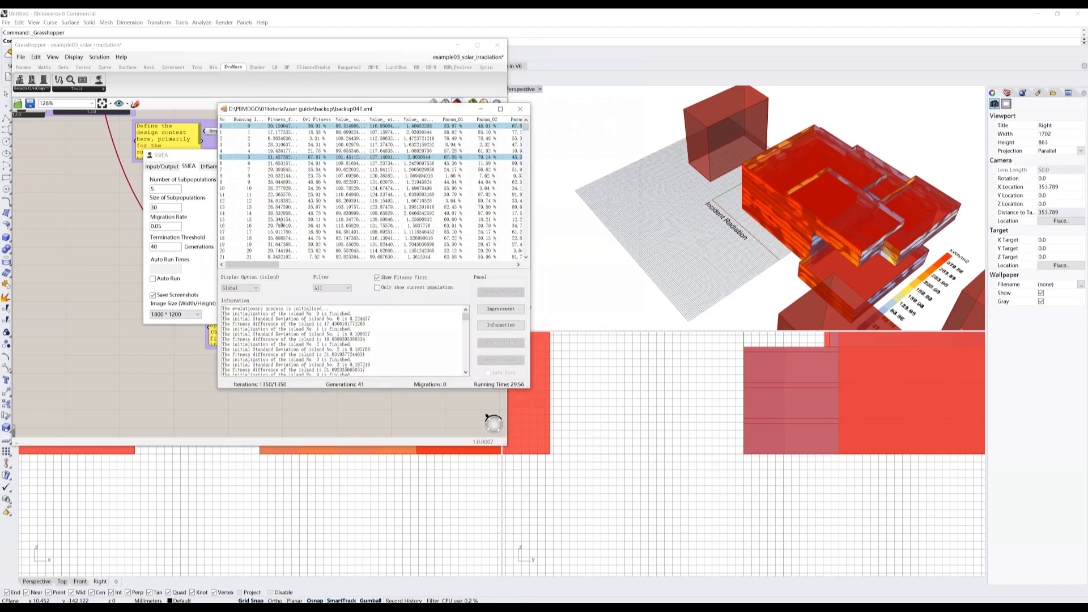
pyautogui.moveTo(279, 222)
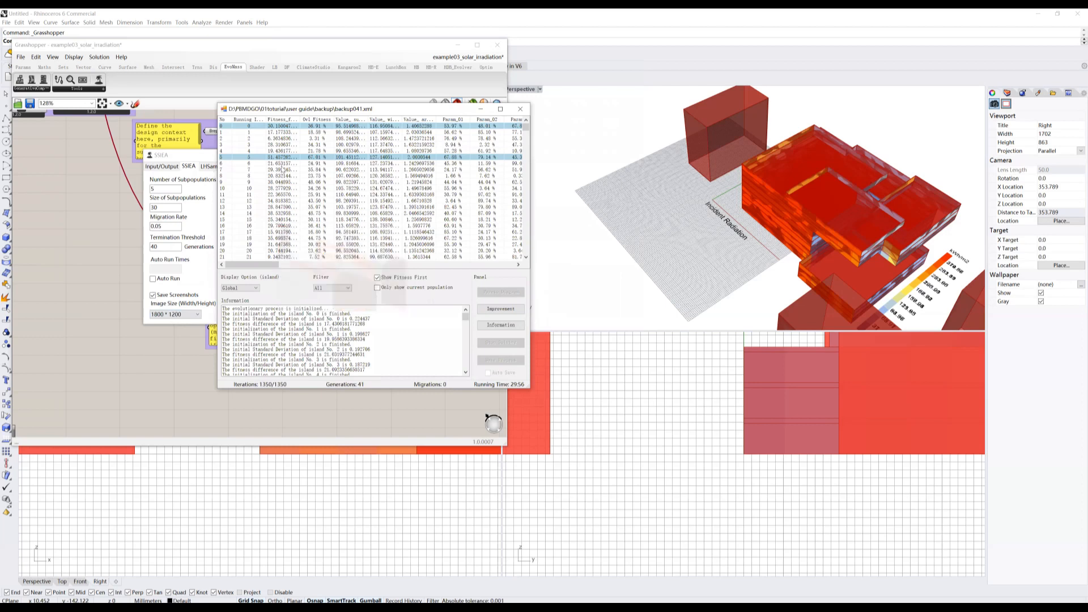
pyautogui.moveTo(281, 169)
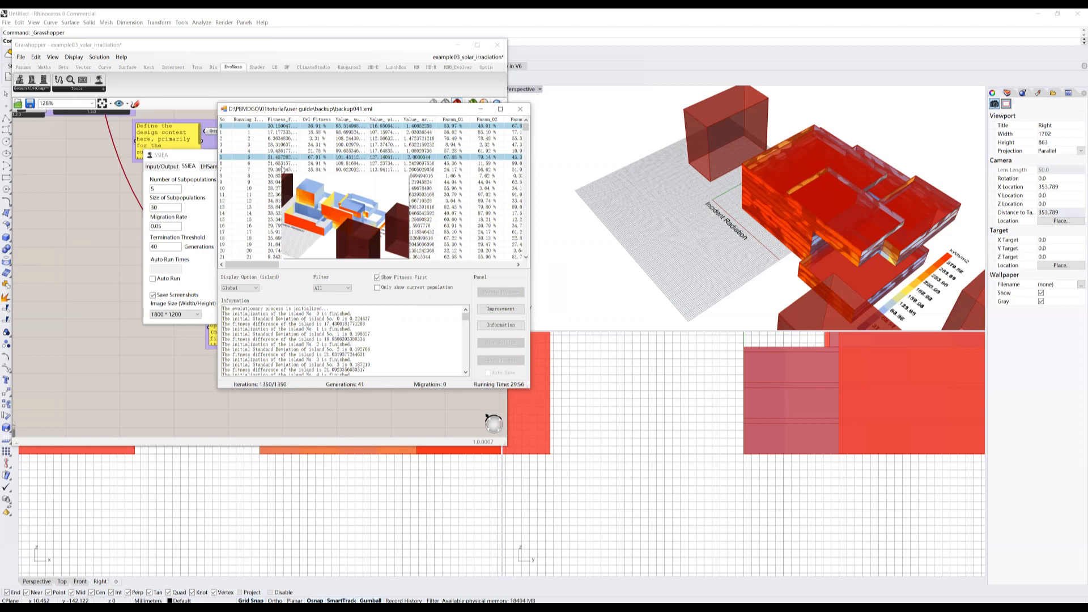
pyautogui.scroll(-5, 270, 239)
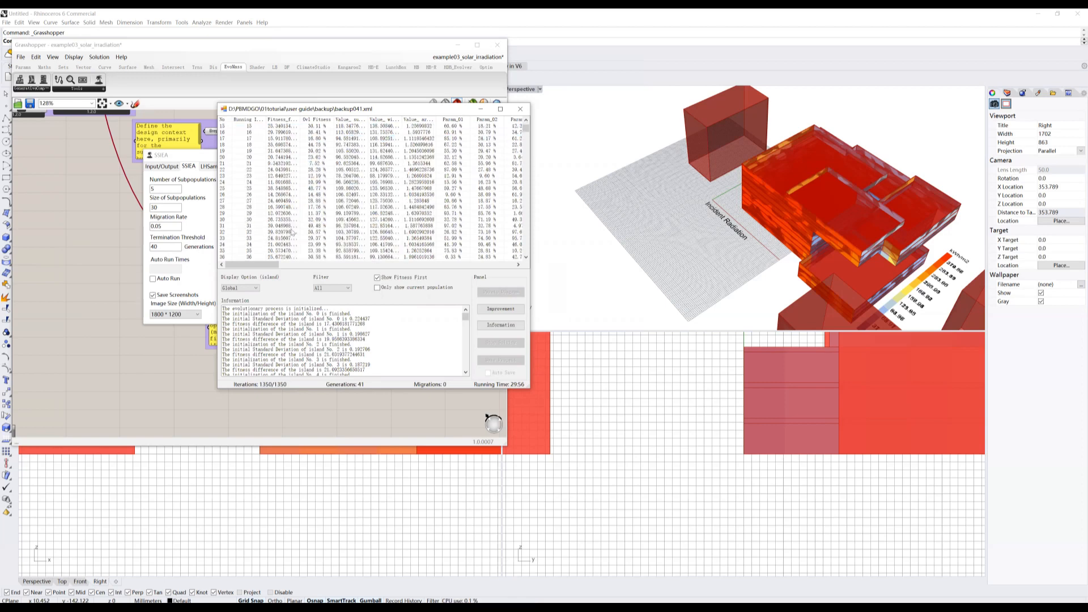
pyautogui.moveTo(526, 129); pyautogui.dragTo(526, 238)
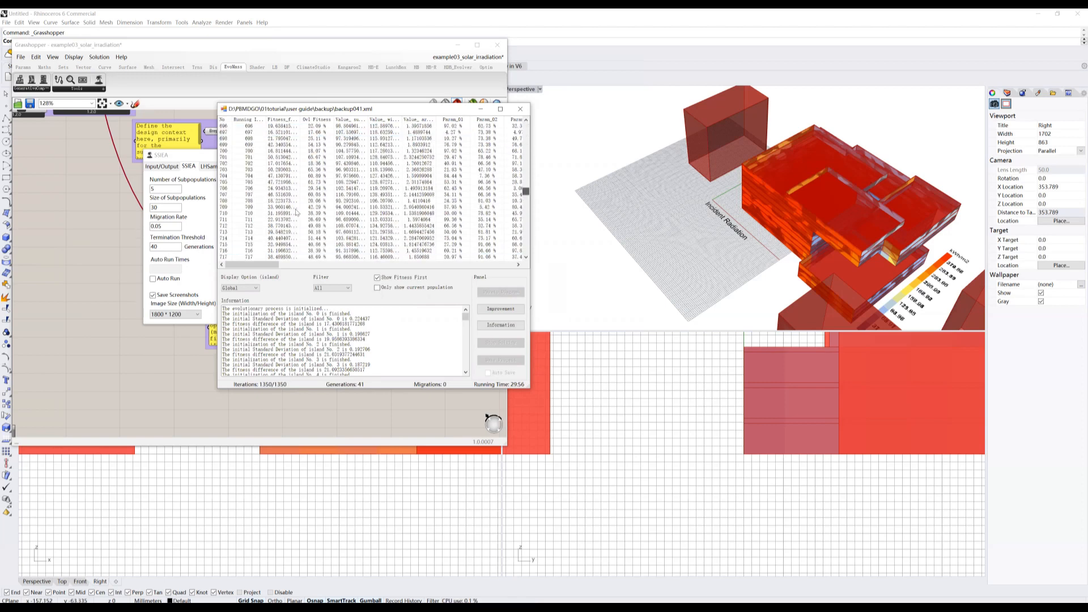
pyautogui.scroll(-20, 296, 212)
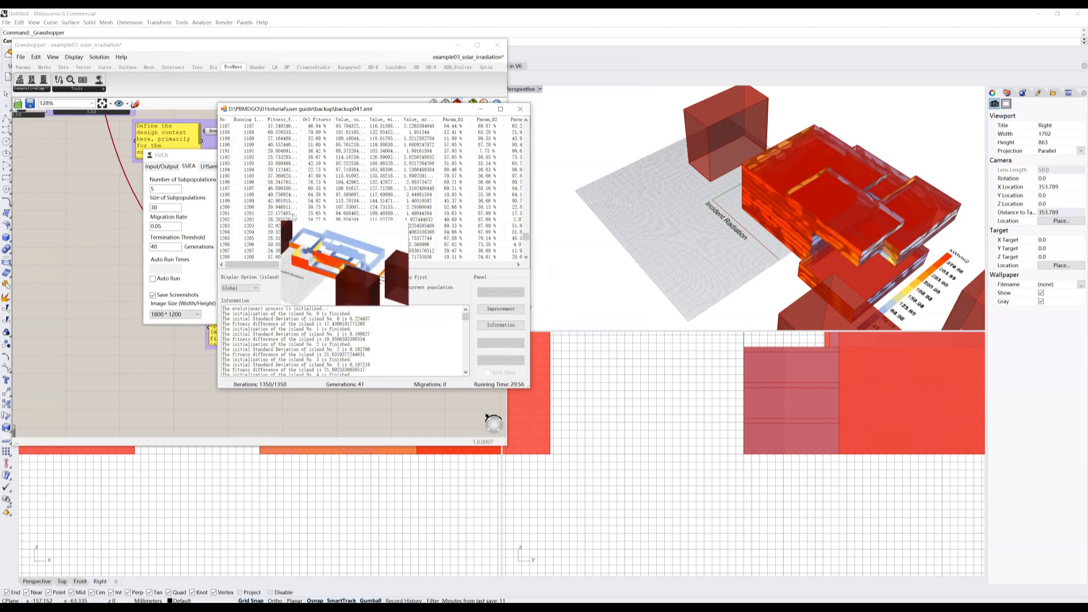
# Show the loaded project's improvement chart and switch it to the Parallel Coordinate display.
pyautogui.click(497, 328)
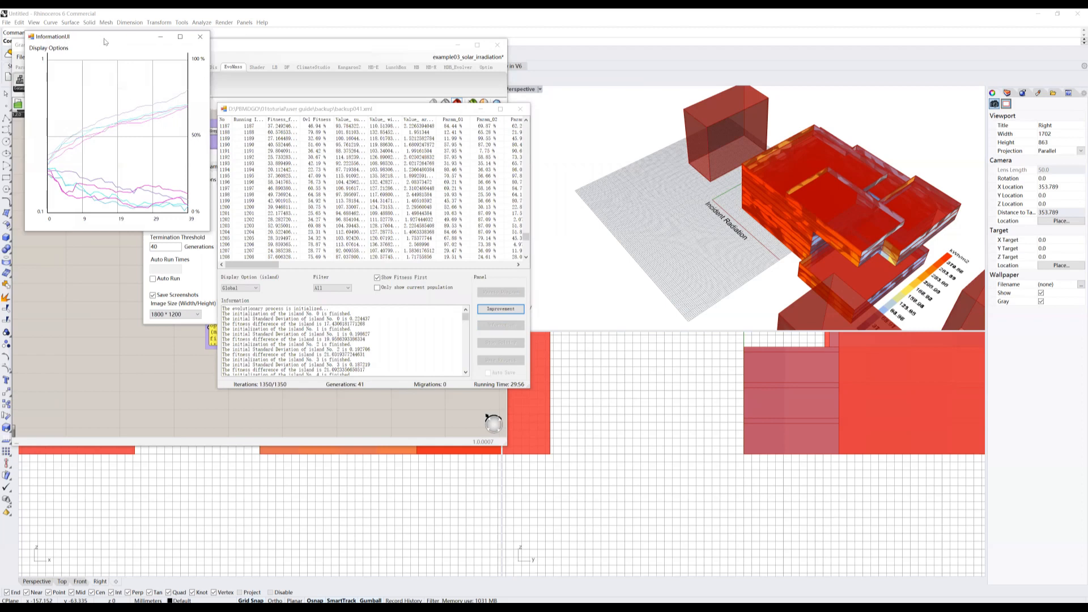
pyautogui.moveTo(104, 42); pyautogui.dragTo(116, 144)
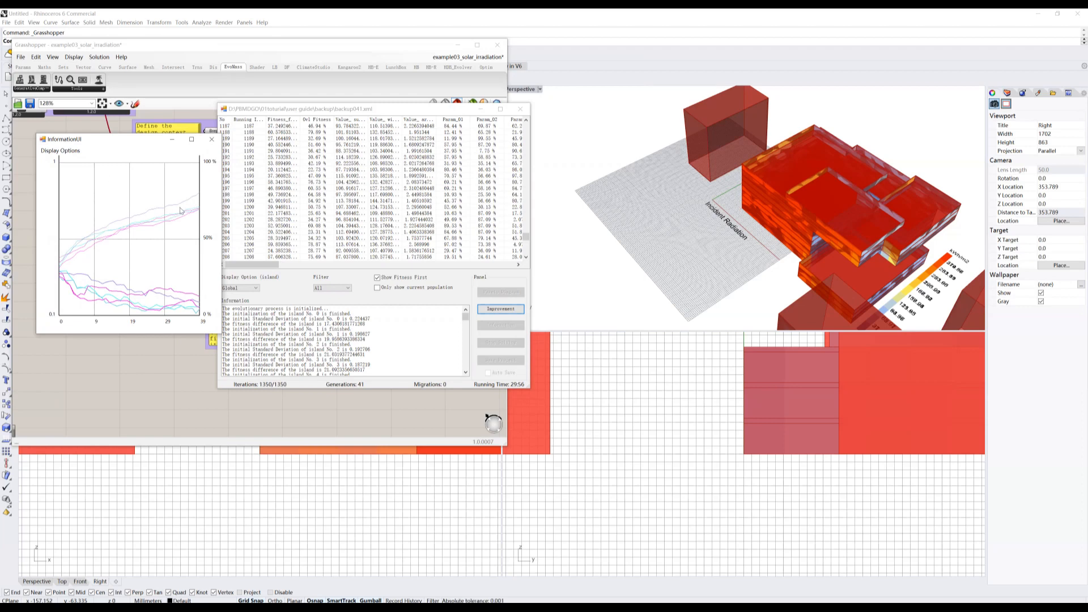
pyautogui.click(61, 150)
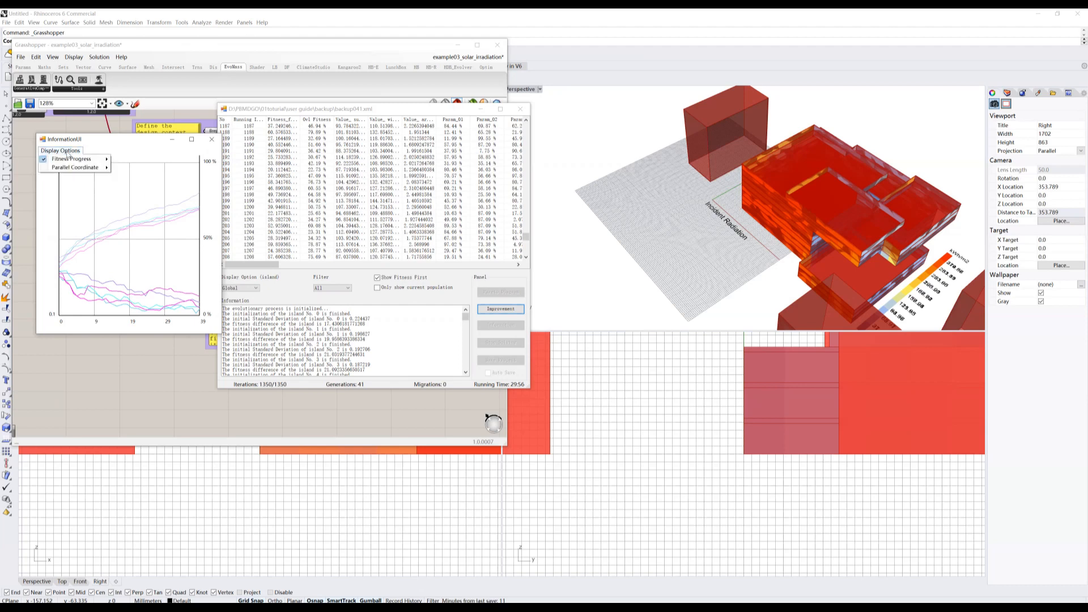
pyautogui.click(69, 169)
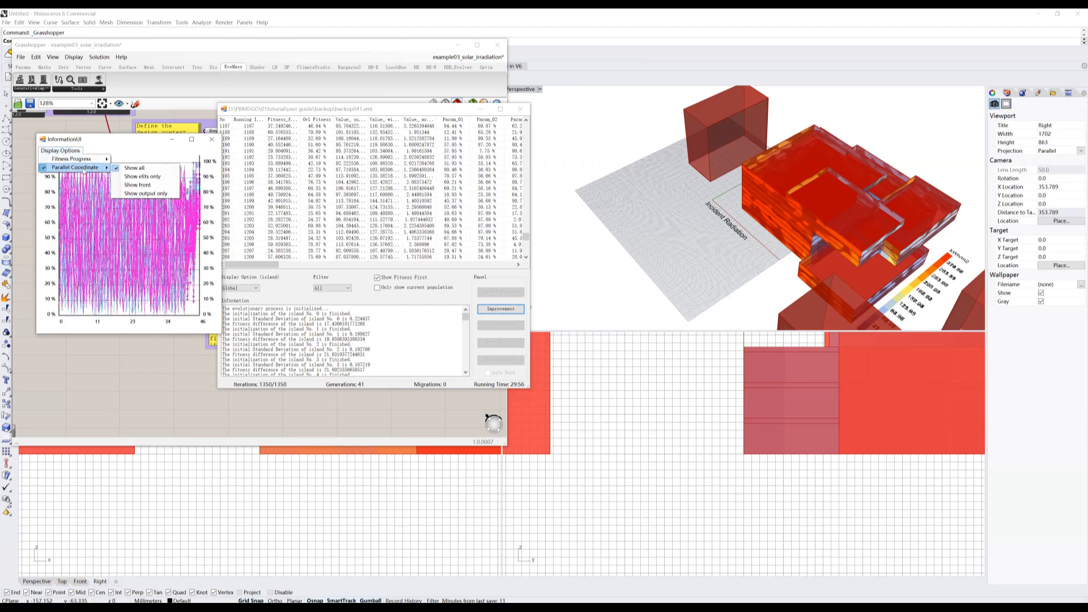
pyautogui.click(146, 140)
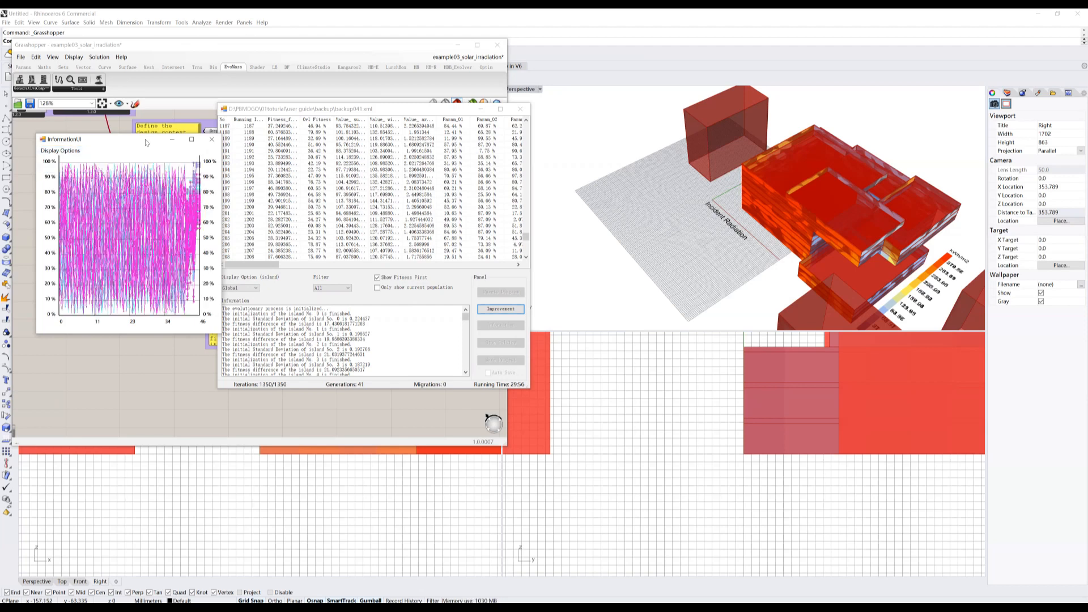
# Enlarge the Parallel Coordinate chart window so that all its parameter axes spread out.
pyautogui.click(52, 149)
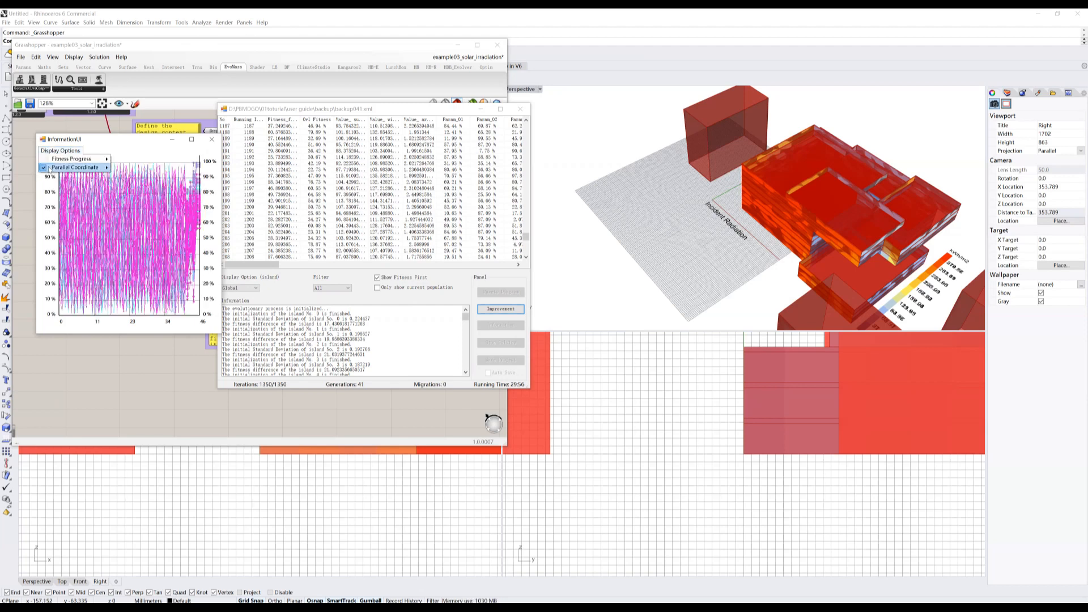
pyautogui.click(220, 334)
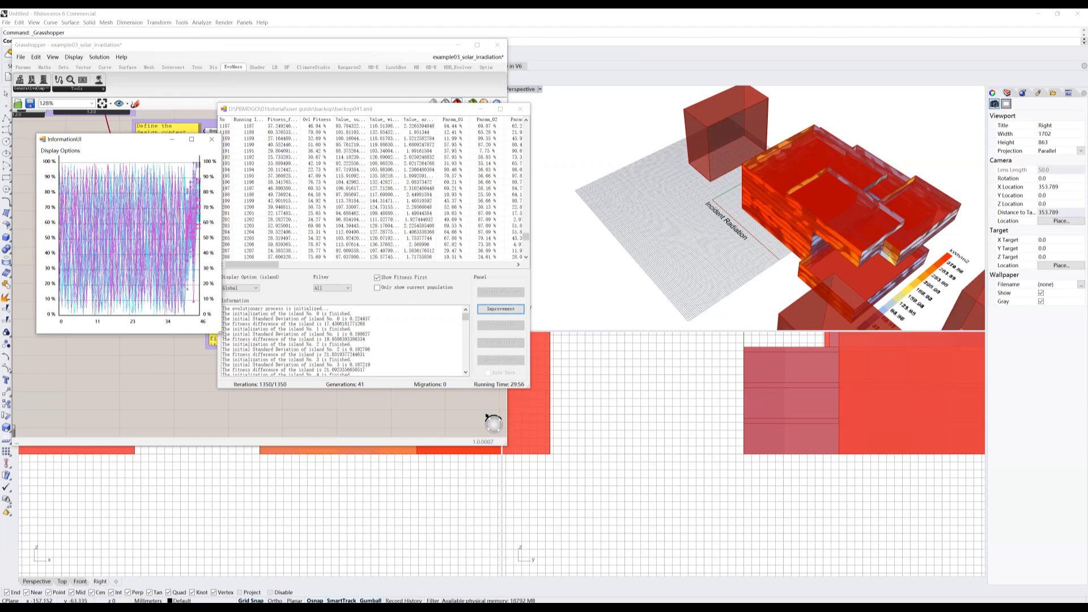
pyautogui.moveTo(220, 334); pyautogui.dragTo(421, 403)
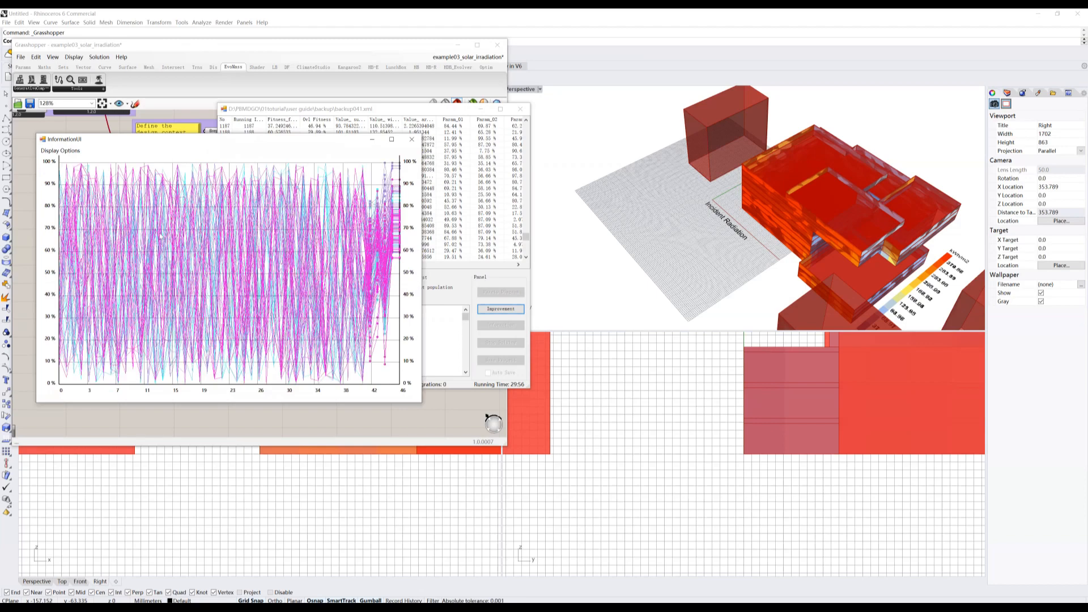
# Limit the Parallel Coordinate chart to outputs only, color its lines by fitness, and close the chart after examining it.
pyautogui.click(54, 152)
pyautogui.moveTo(64, 169)
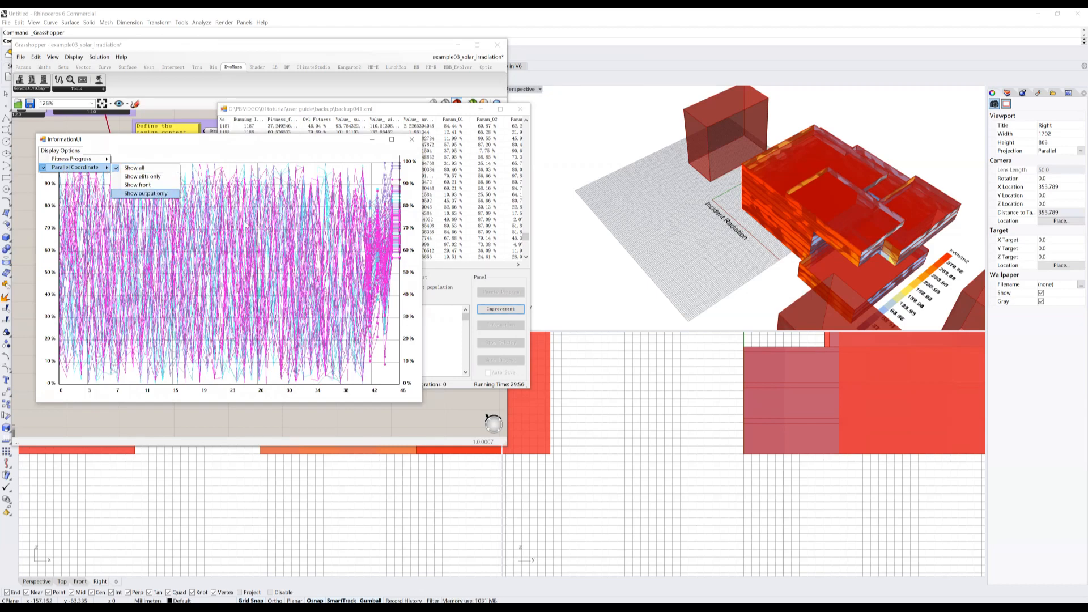
pyautogui.press('Return')
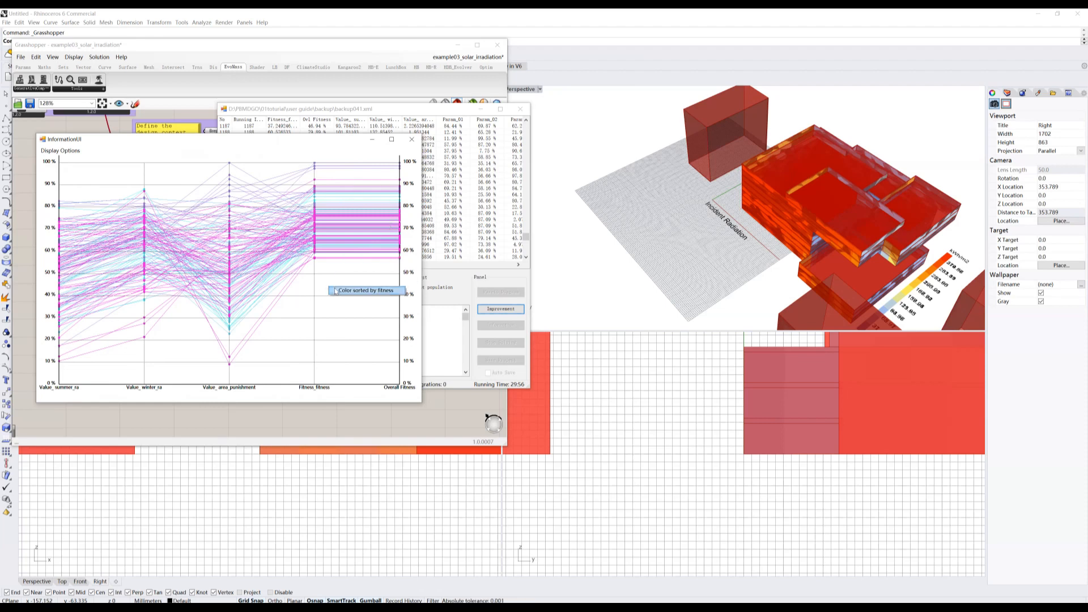
pyautogui.click(345, 291)
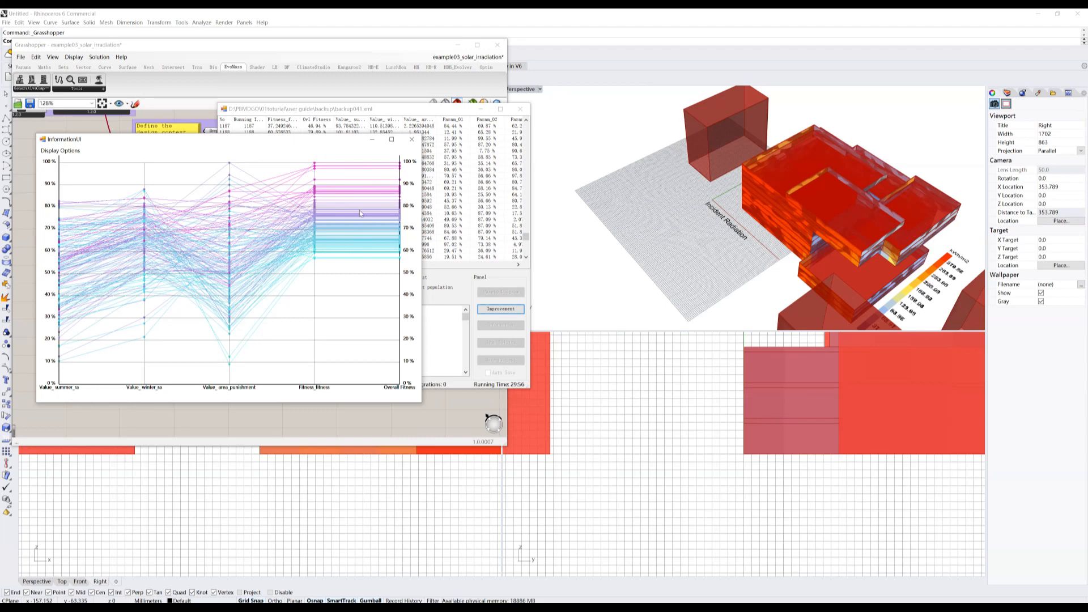
pyautogui.click(409, 140)
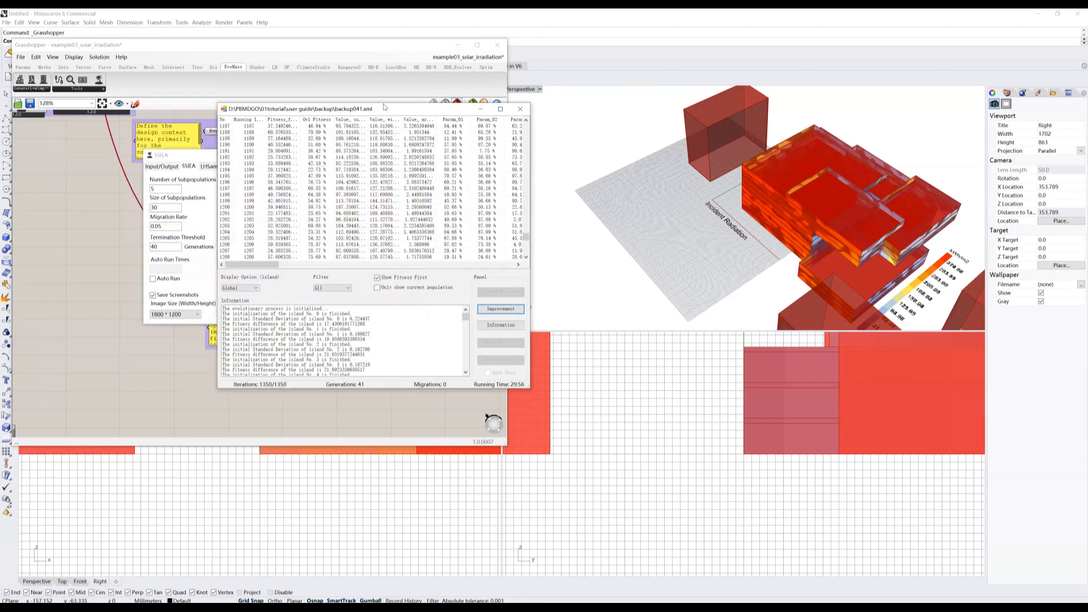
# Turn off the toggles that run the summer and winter solar irradiation calculations for the building.
pyautogui.moveTo(386, 108); pyautogui.dragTo(348, 104)
pyautogui.scroll(-3, 451, 232)
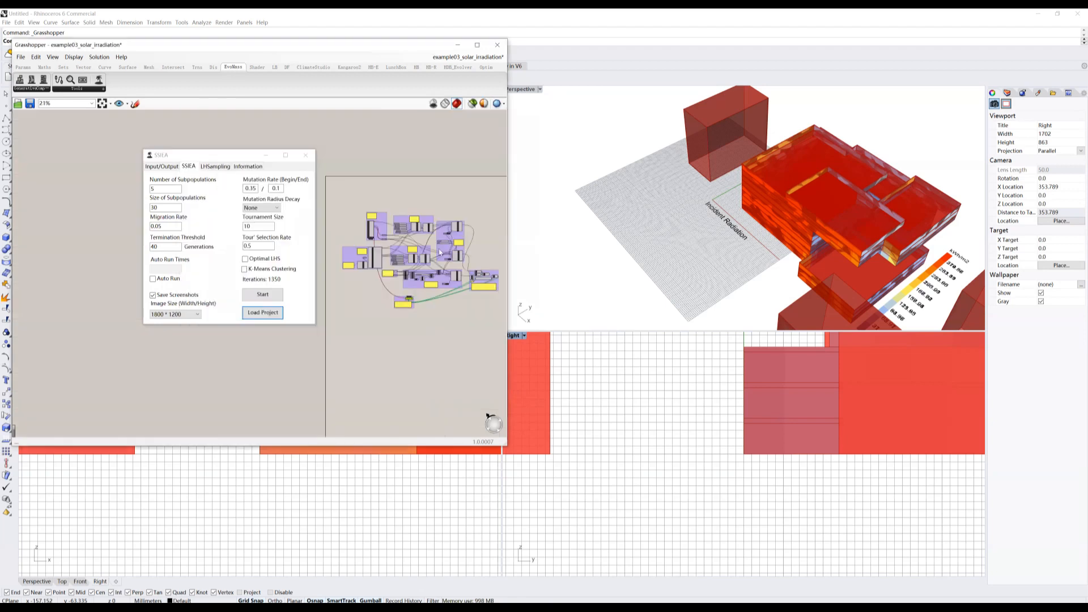
pyautogui.scroll(2, 459, 217)
pyautogui.scroll(3, 462, 205)
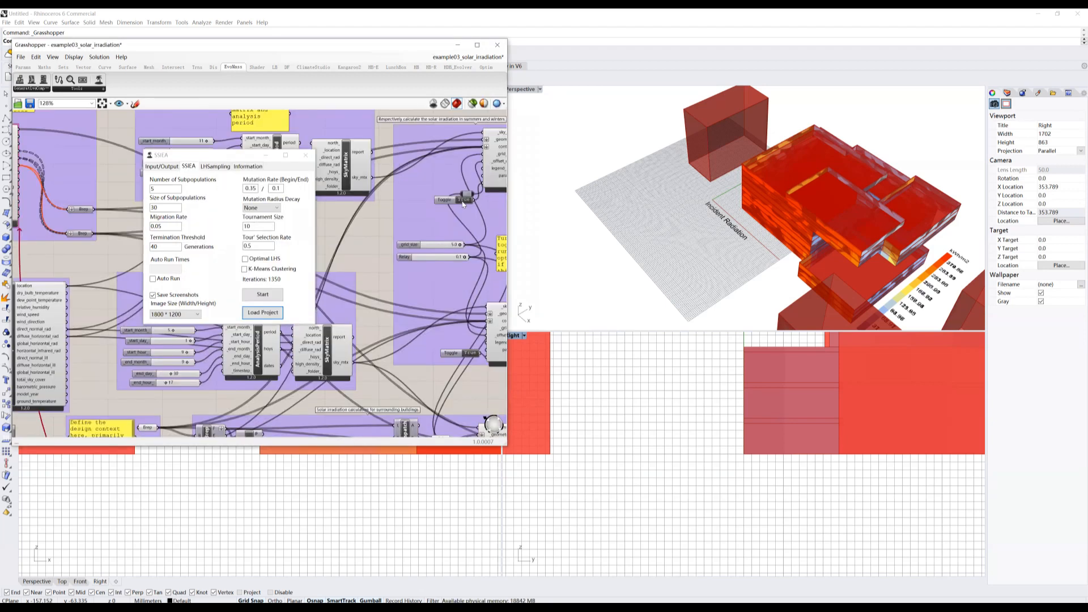
pyautogui.doubleClick(471, 354)
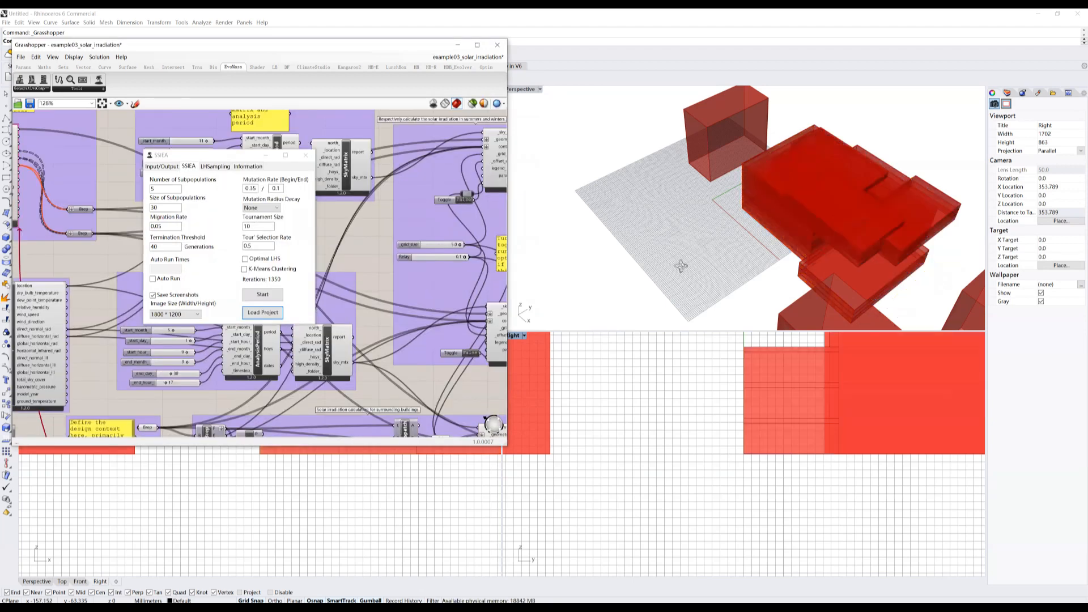
# Sort the loaded project's design table by overall fitness and generate the model of the top-ranked design.
pyautogui.moveTo(681, 266)
pyautogui.mouseDown(button='right')
pyautogui.moveTo(598, 267)
pyautogui.moveTo(666, 267)
pyautogui.mouseUp(button='right')
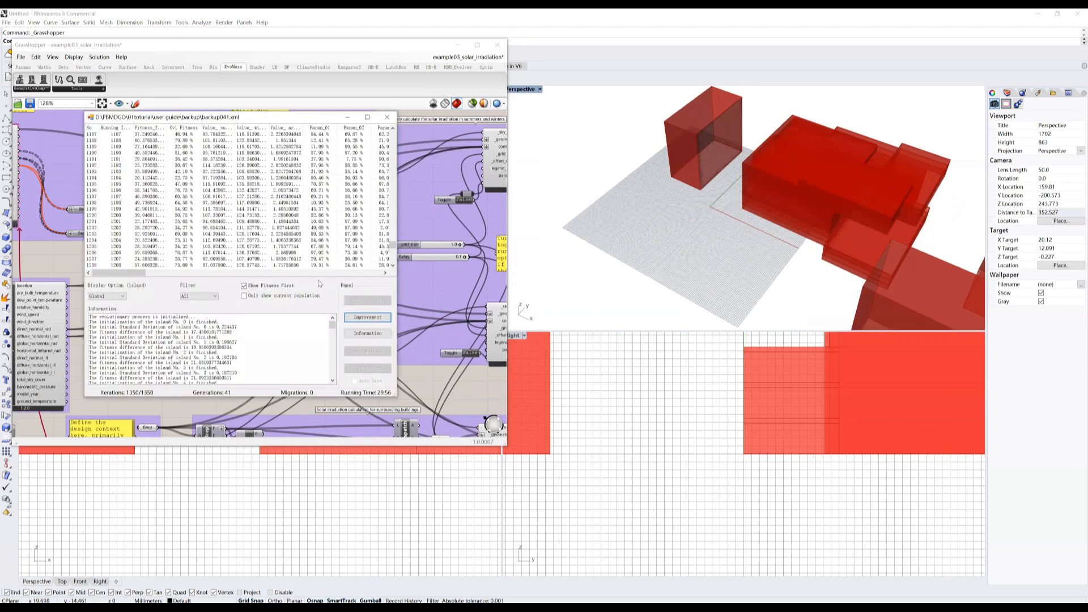
pyautogui.scroll(-4, 226, 247)
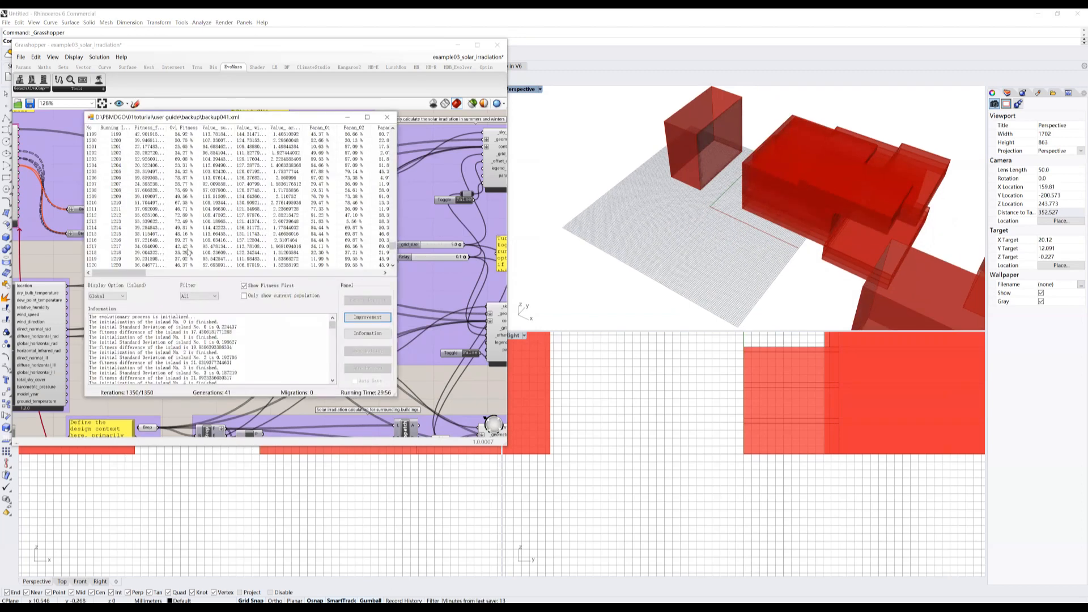
pyautogui.click(188, 128)
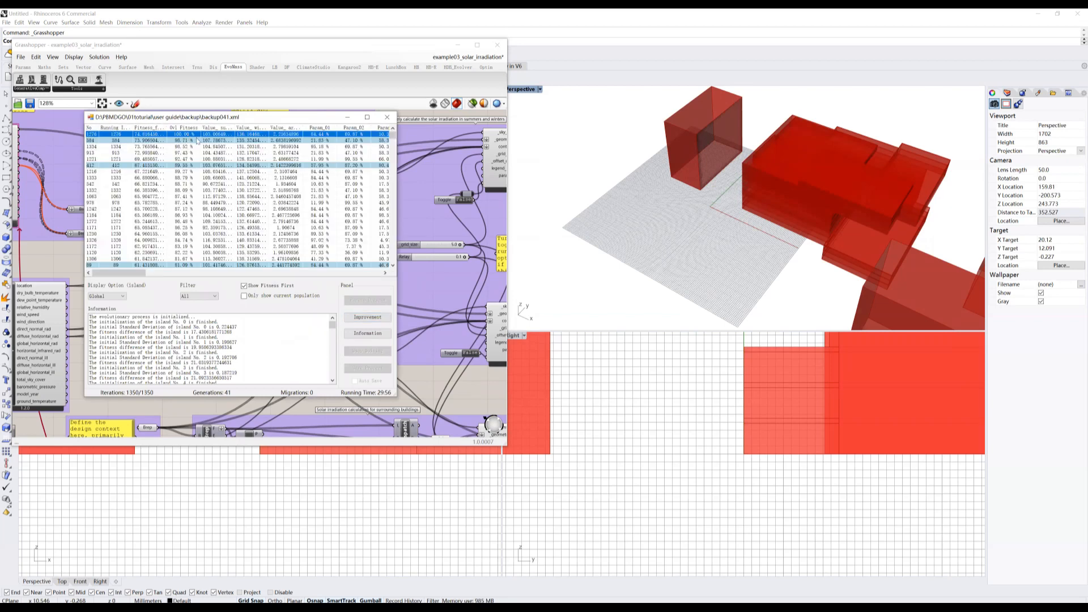
pyautogui.click(387, 117)
pyautogui.moveTo(827, 175); pyautogui.dragTo(822, 208, button='right')
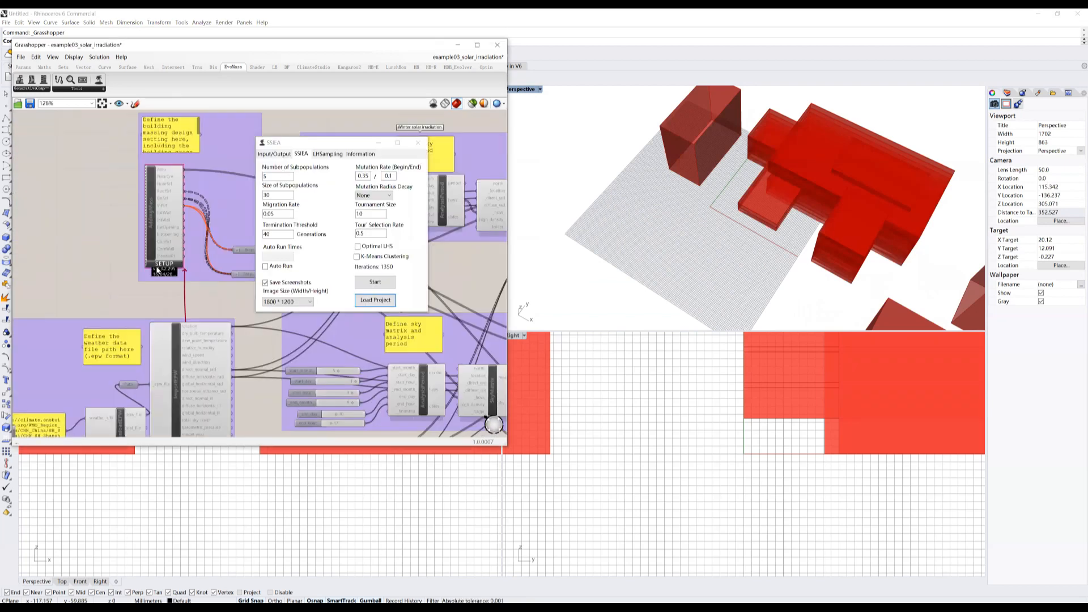
# Open the setup of the AddingMass component and set the shuffle range to 6%.
pyautogui.click(169, 264)
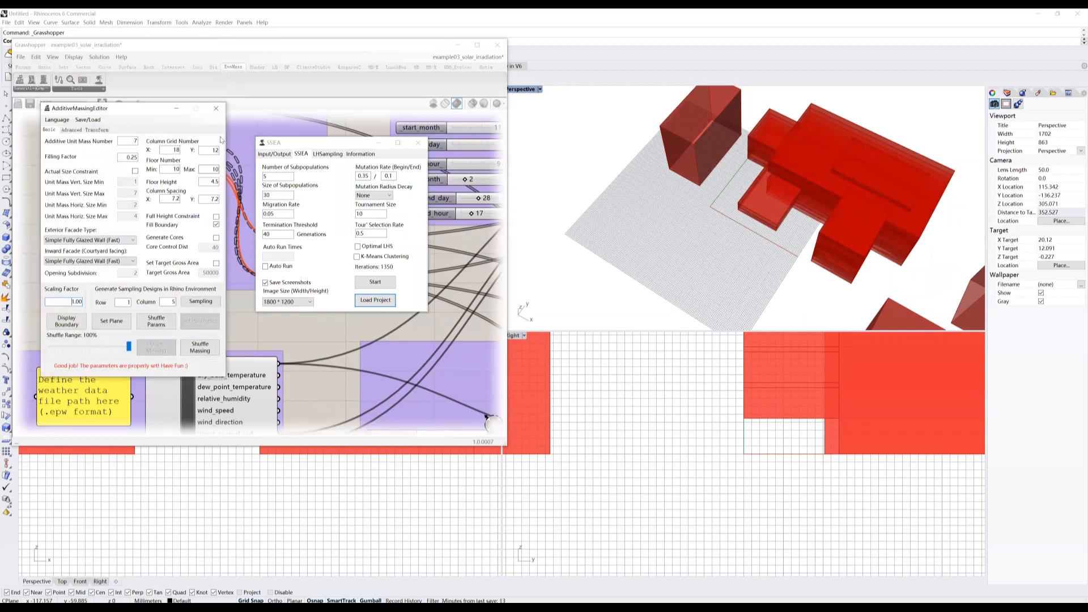
pyautogui.click(222, 140)
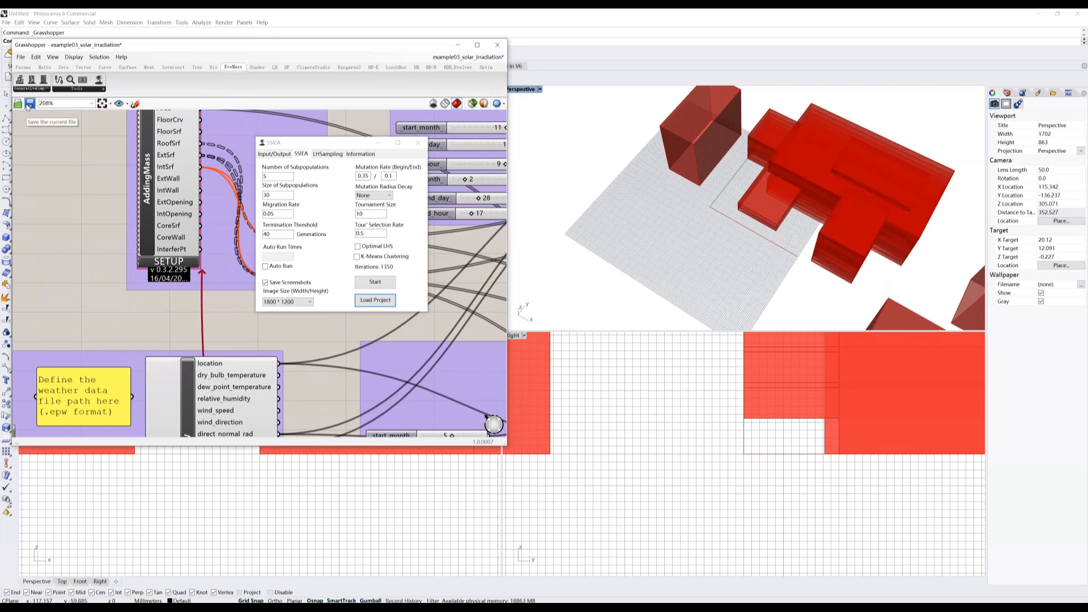
pyautogui.click(177, 261)
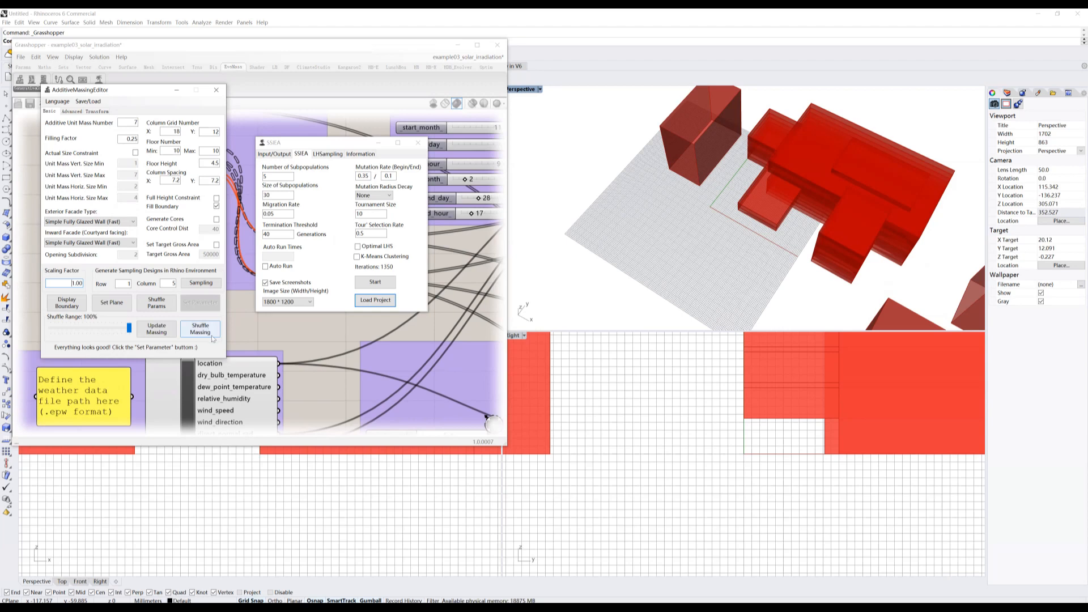
pyautogui.moveTo(819, 221); pyautogui.dragTo(826, 221, button='right')
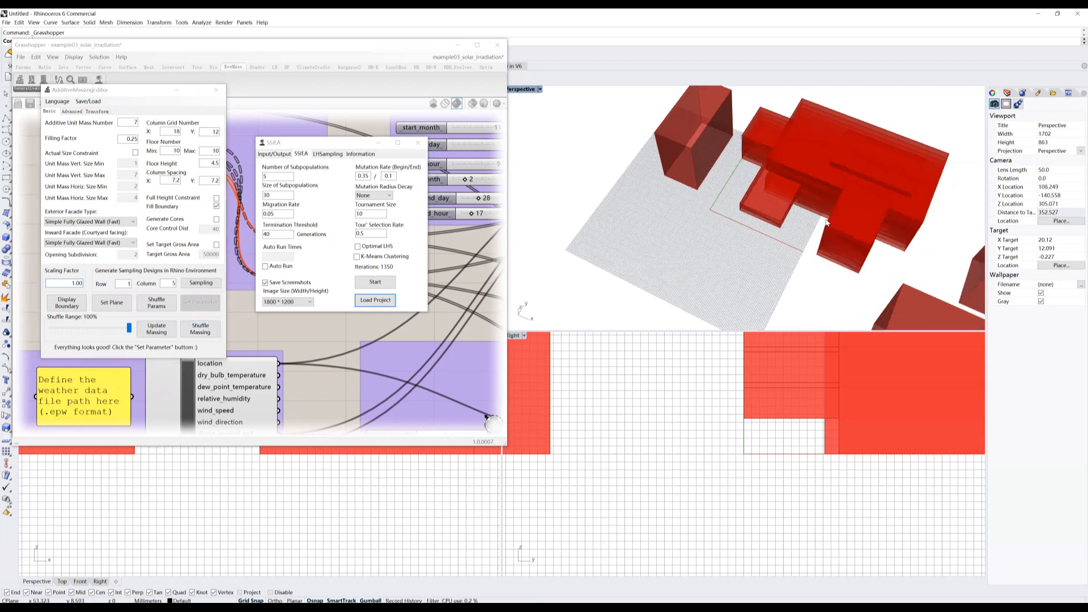
pyautogui.moveTo(759, 234); pyautogui.dragTo(717, 251, button='right')
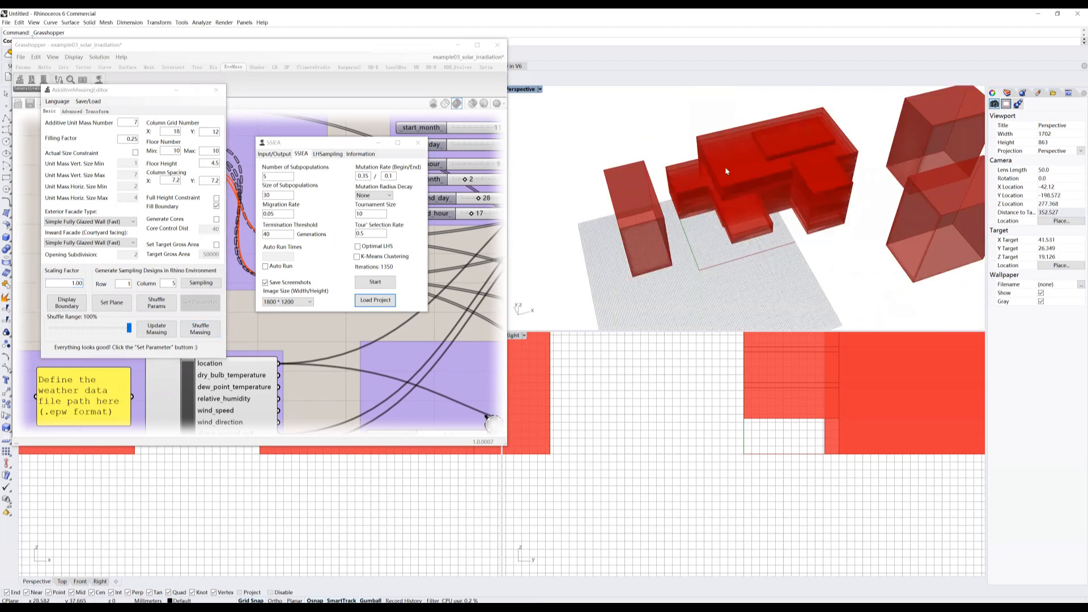
pyautogui.moveTo(129, 328); pyautogui.dragTo(56, 331)
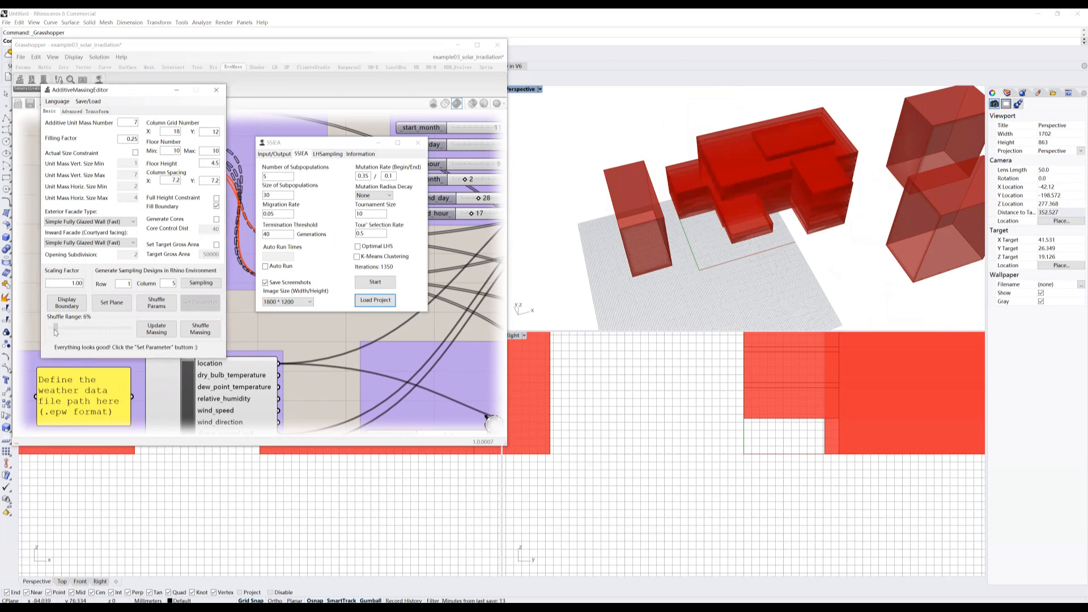
# Shuffle the massing several times to produce slight variations of the top-ranked design.
pyautogui.click(200, 329)
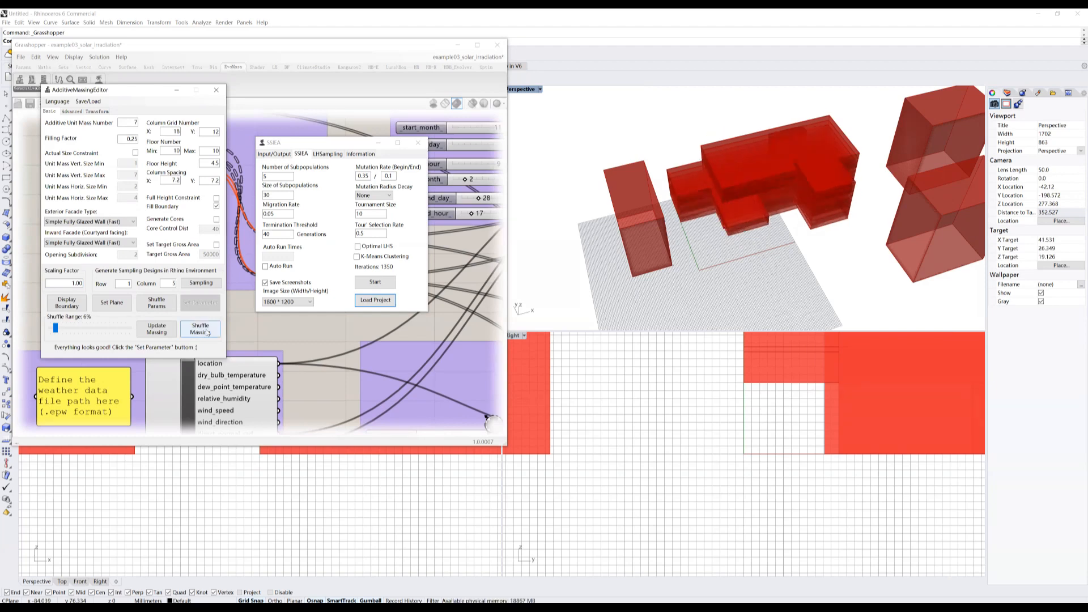
pyautogui.click(202, 329)
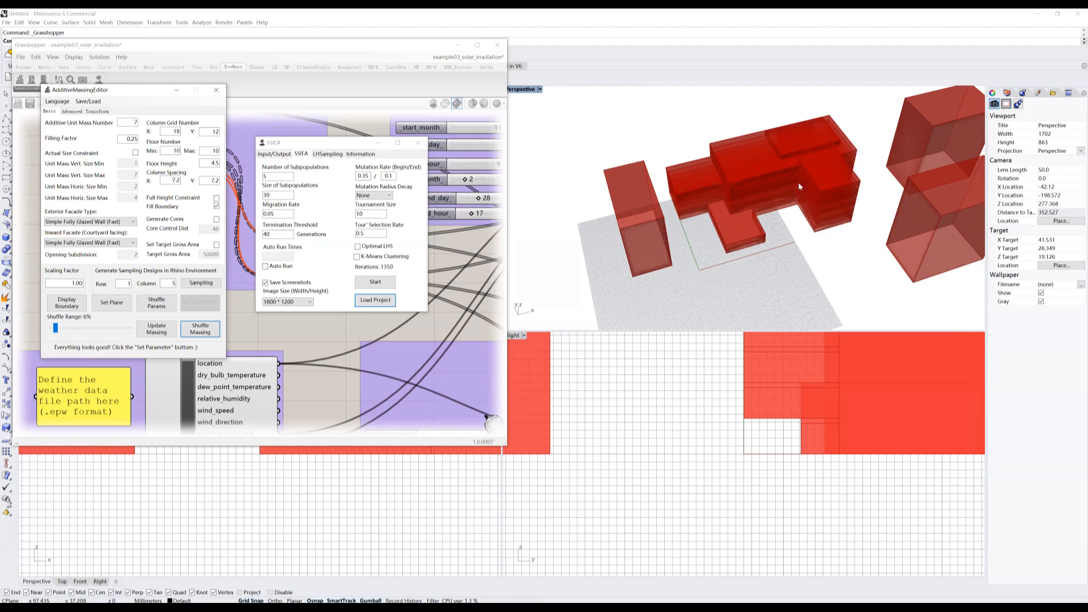
pyautogui.click(199, 335)
pyautogui.click(200, 334)
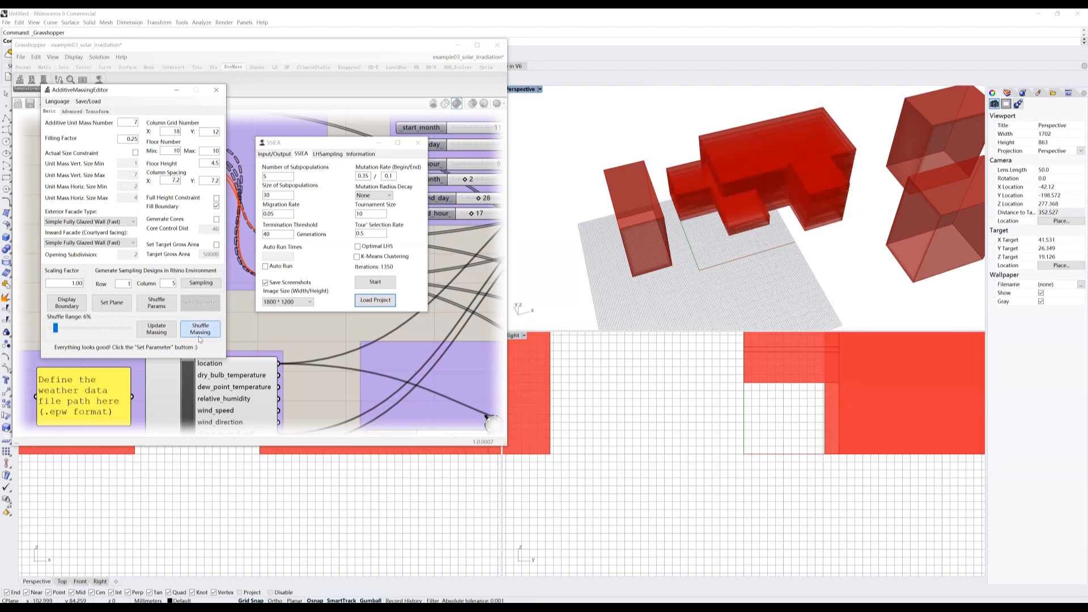
pyautogui.click(200, 336)
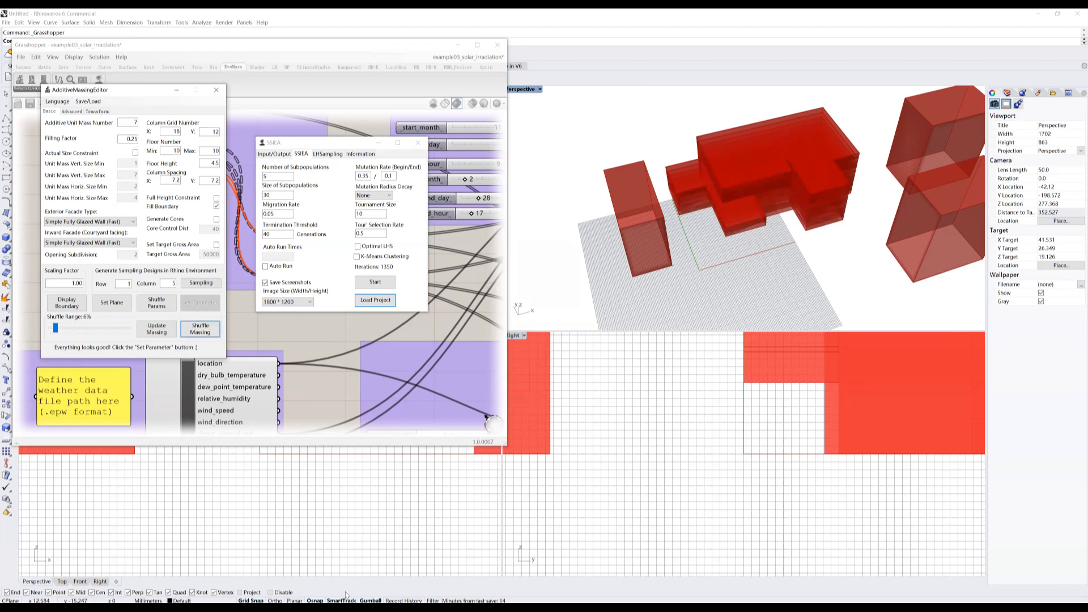
# Generate the model of the sixth-ranked design from the results table and shuffle the massing within the 6% range.
pyautogui.moveTo(347, 596)
pyautogui.click(451, 572)
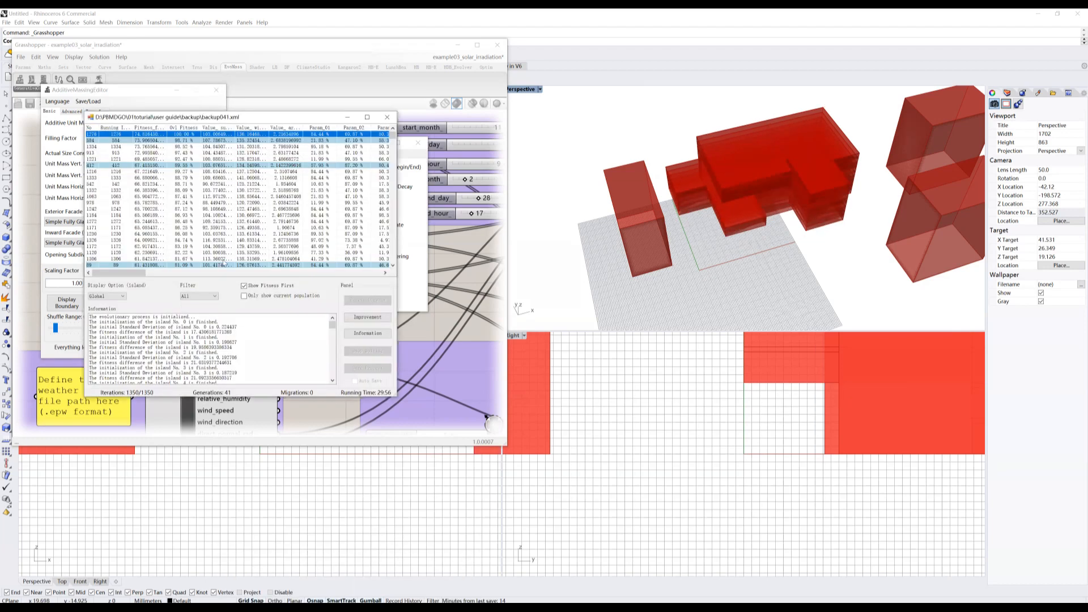
pyautogui.click(201, 166)
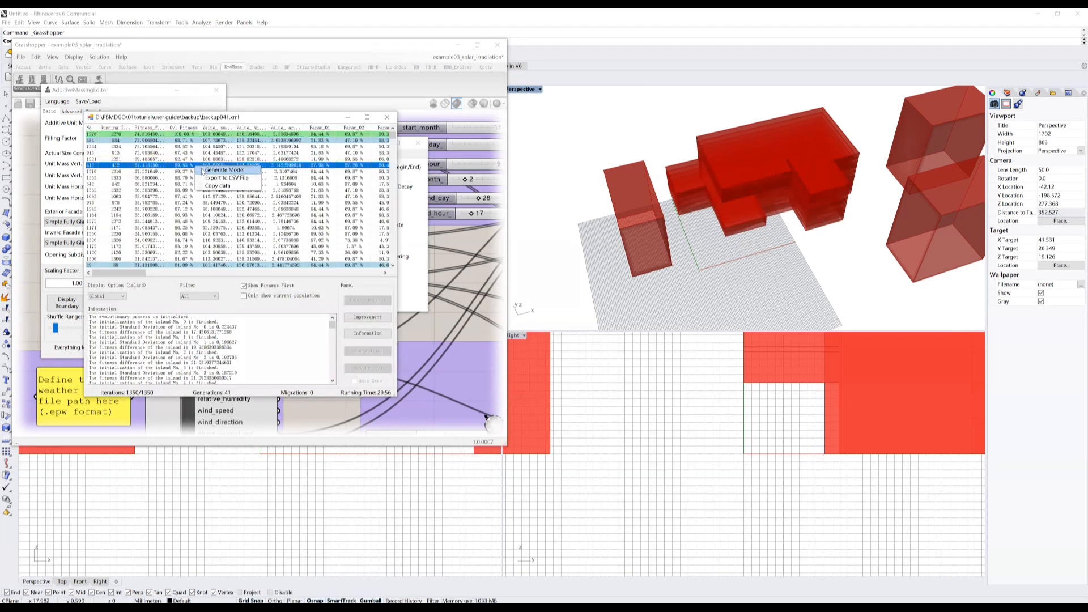
pyautogui.click(348, 117)
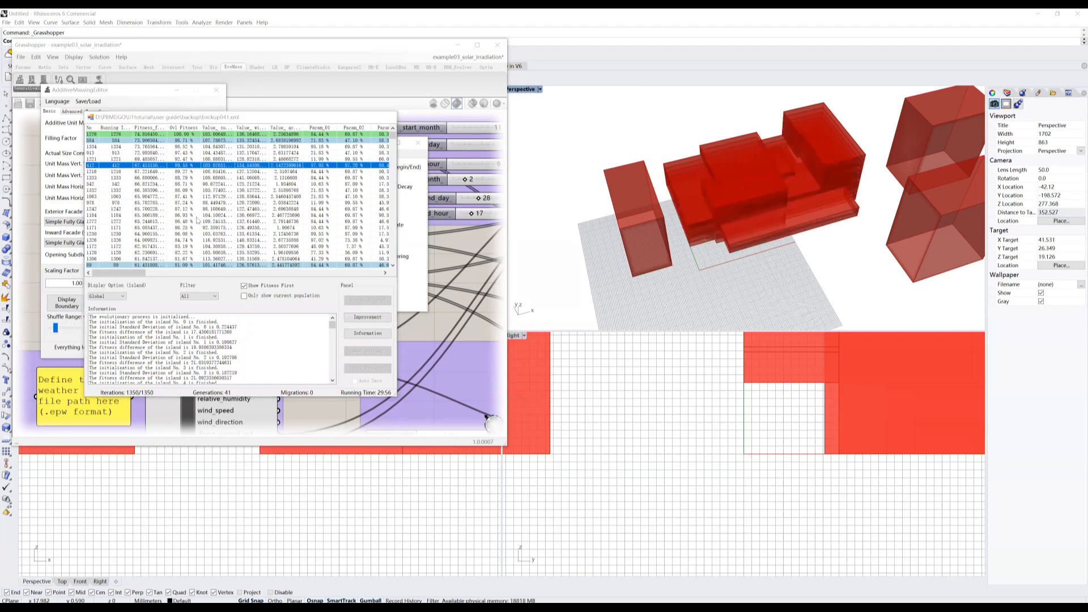
pyautogui.click(195, 334)
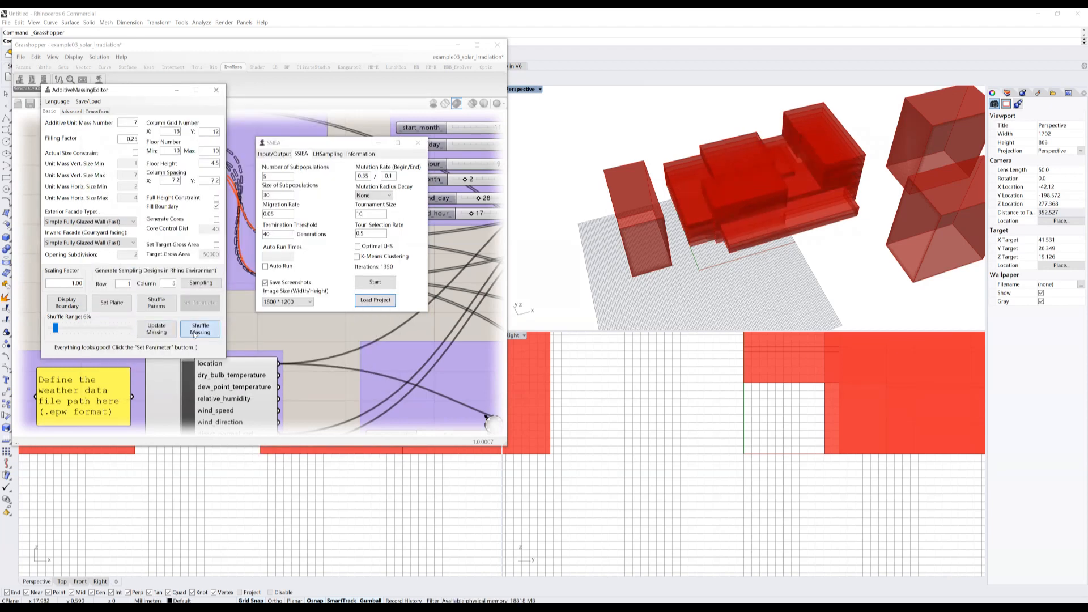
pyautogui.click(198, 330)
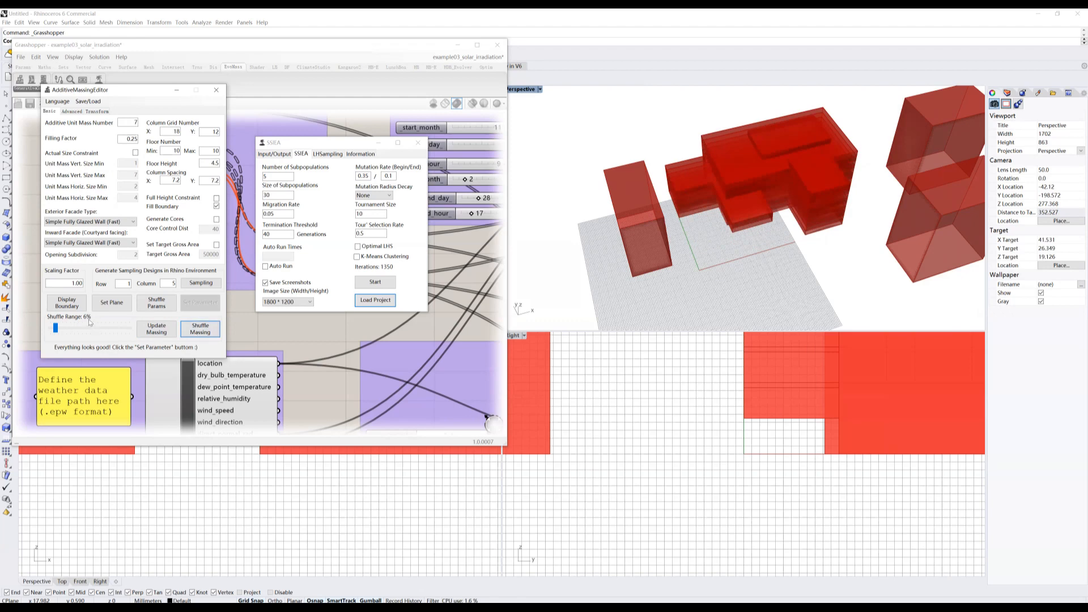
# Set the shuffle range to 100% and generate the sixth-ranked design's model again from the results table.
pyautogui.moveTo(54, 329); pyautogui.dragTo(147, 329)
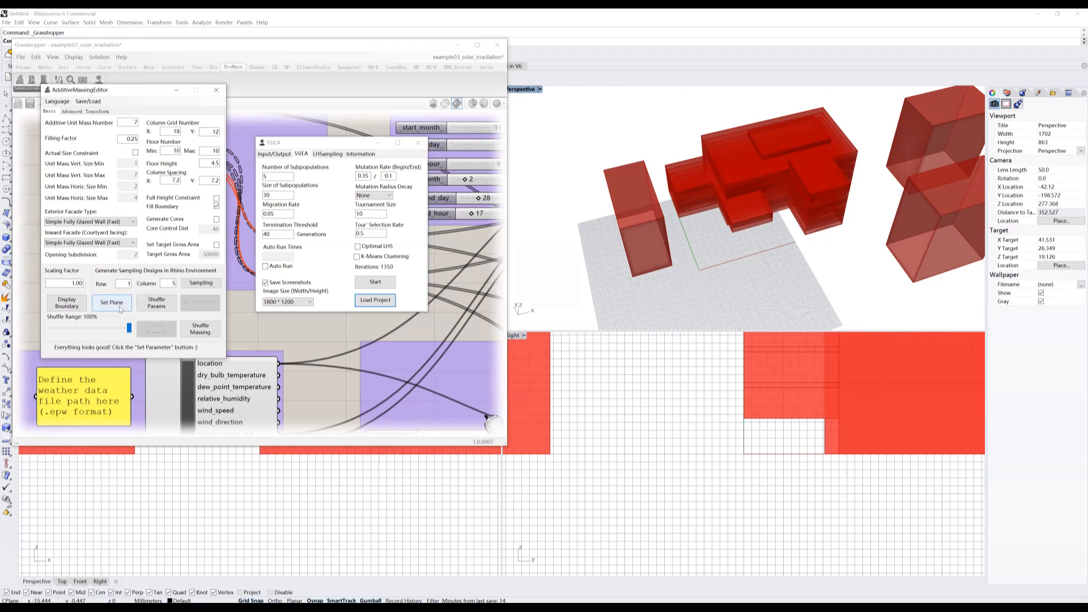
pyautogui.moveTo(340, 606)
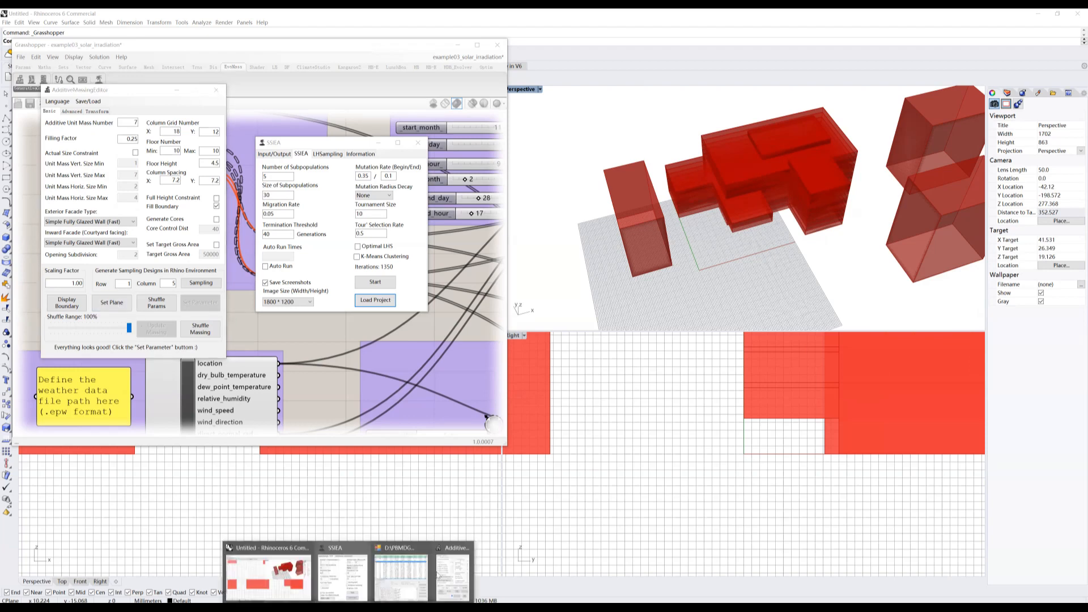
pyautogui.click(349, 569)
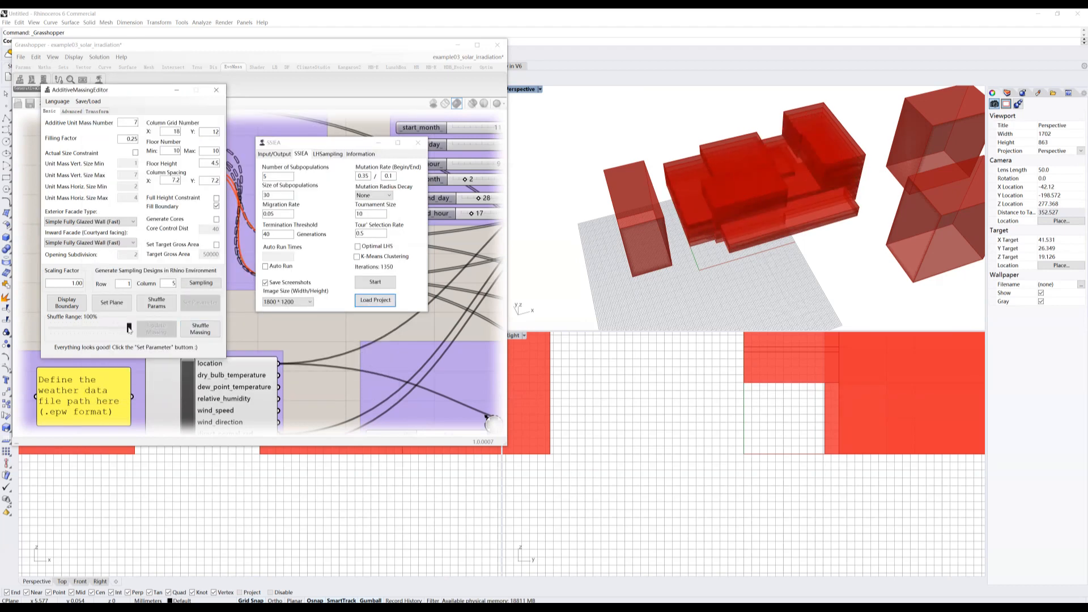
# Try a massing shuffle with the shuffle range set to 6%, and regenerate the sixth-ranked design from the results table.
pyautogui.moveTo(129, 329); pyautogui.dragTo(55, 328)
pyautogui.click(200, 329)
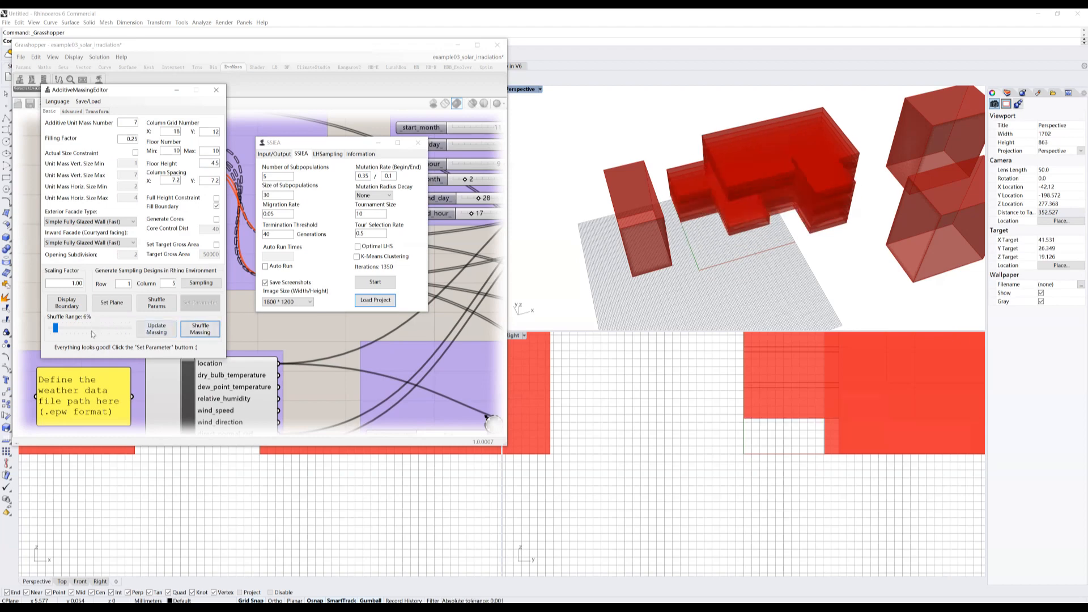
pyautogui.click(340, 566)
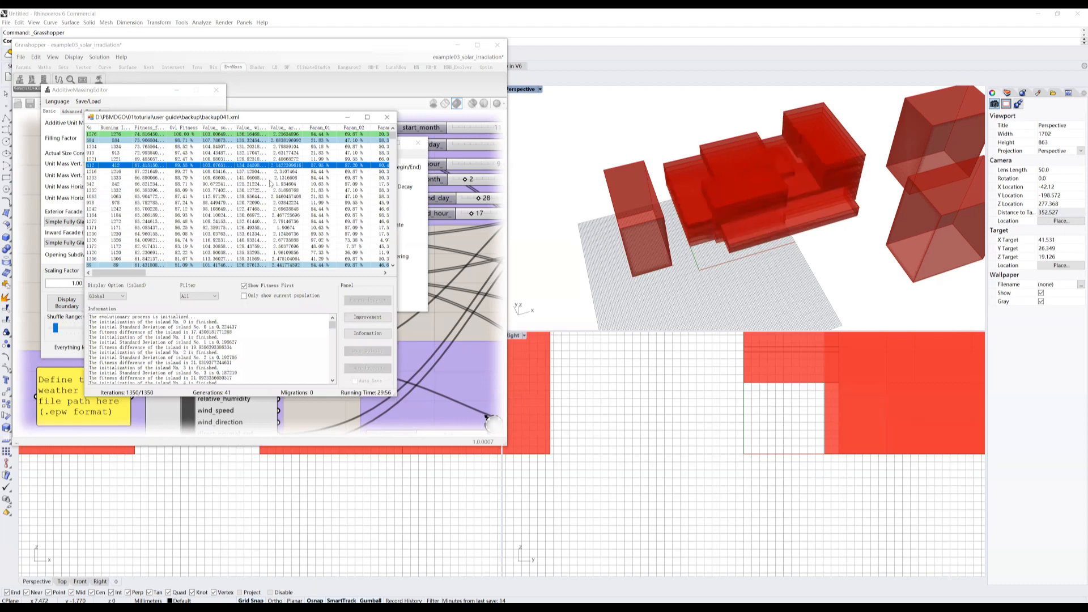
pyautogui.click(347, 117)
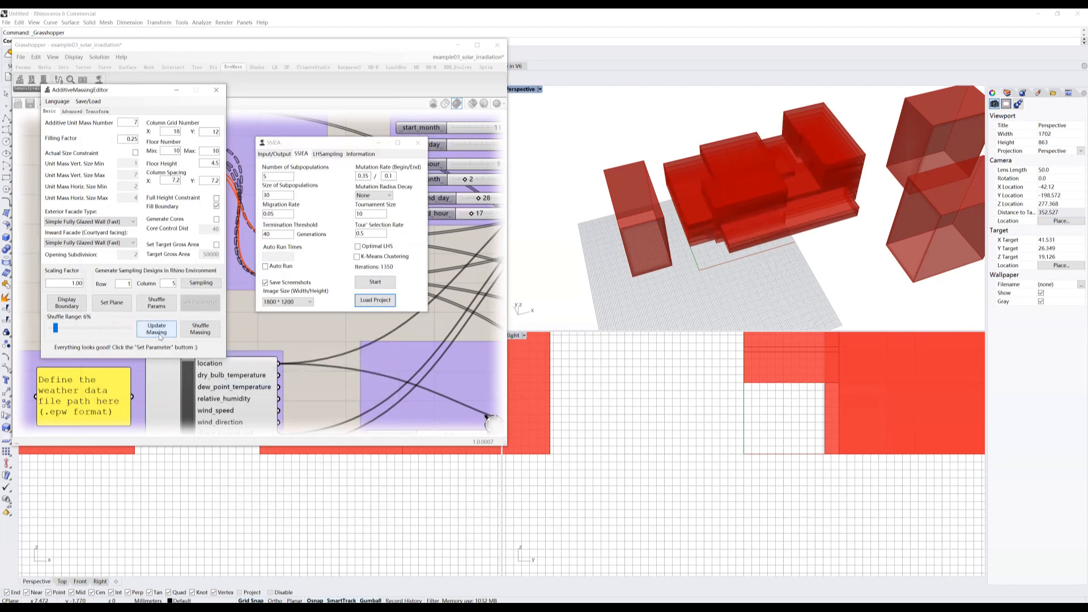
# Shuffle the massing repeatedly within the 6% range to produce small variations of the sixth-ranked design.
pyautogui.click(198, 331)
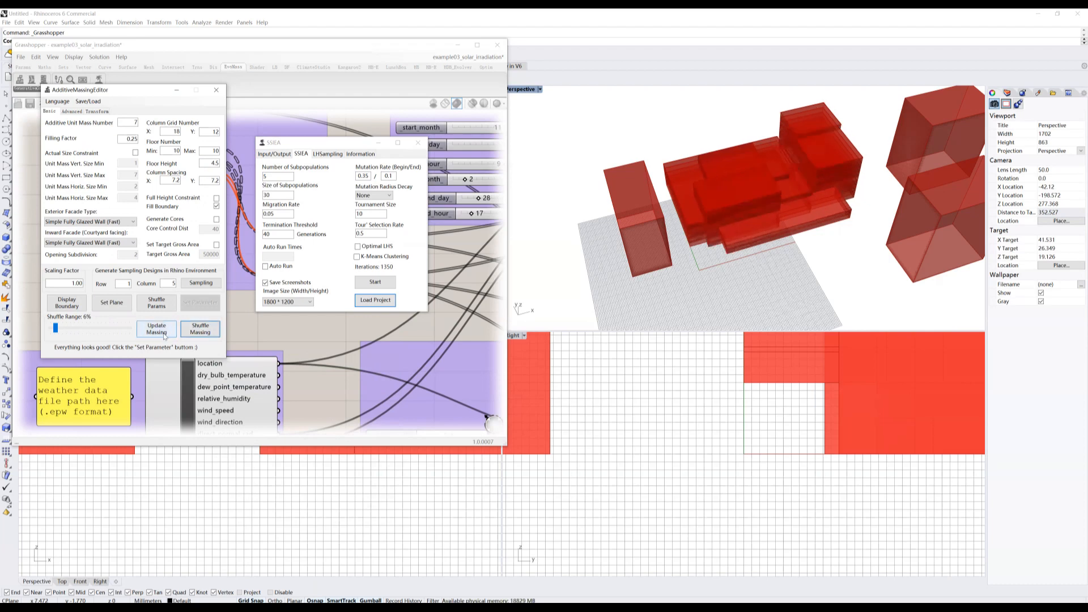
pyautogui.click(201, 332)
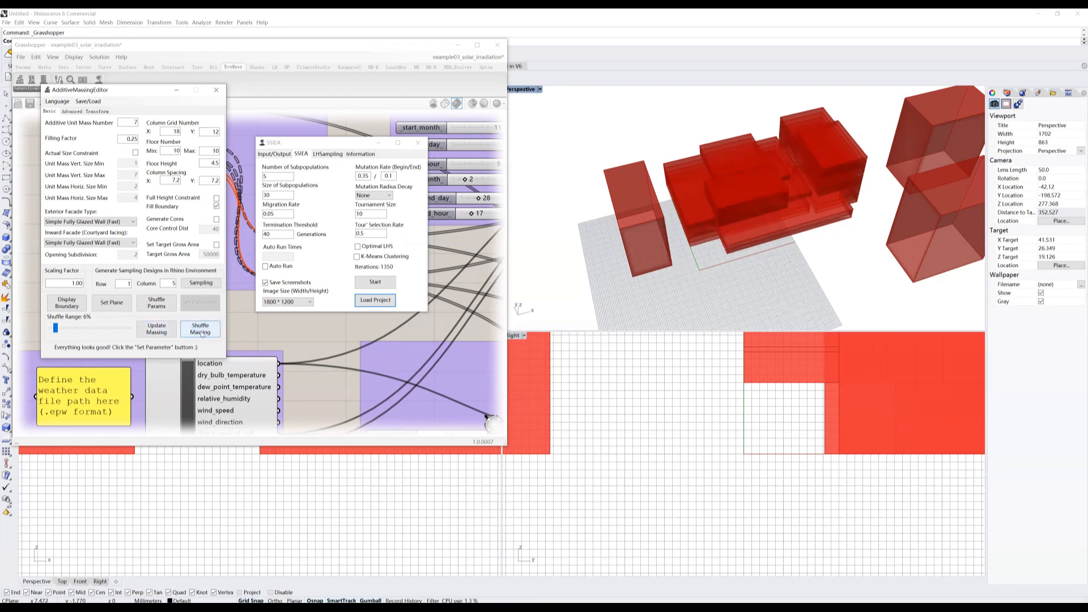
pyautogui.click(201, 332)
pyautogui.click(201, 332)
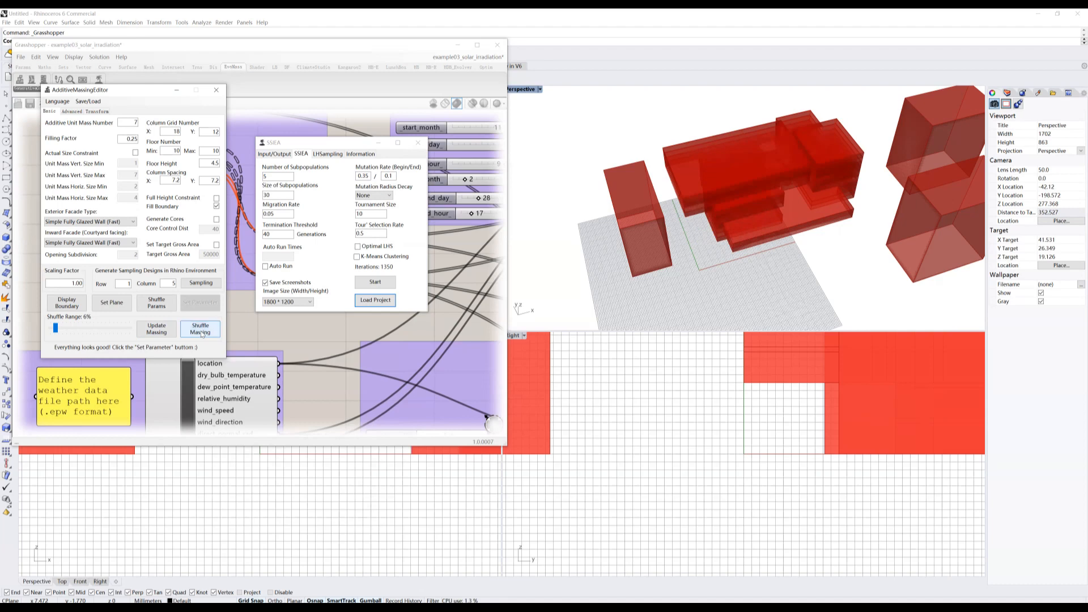
pyautogui.click(201, 332)
pyautogui.click(202, 332)
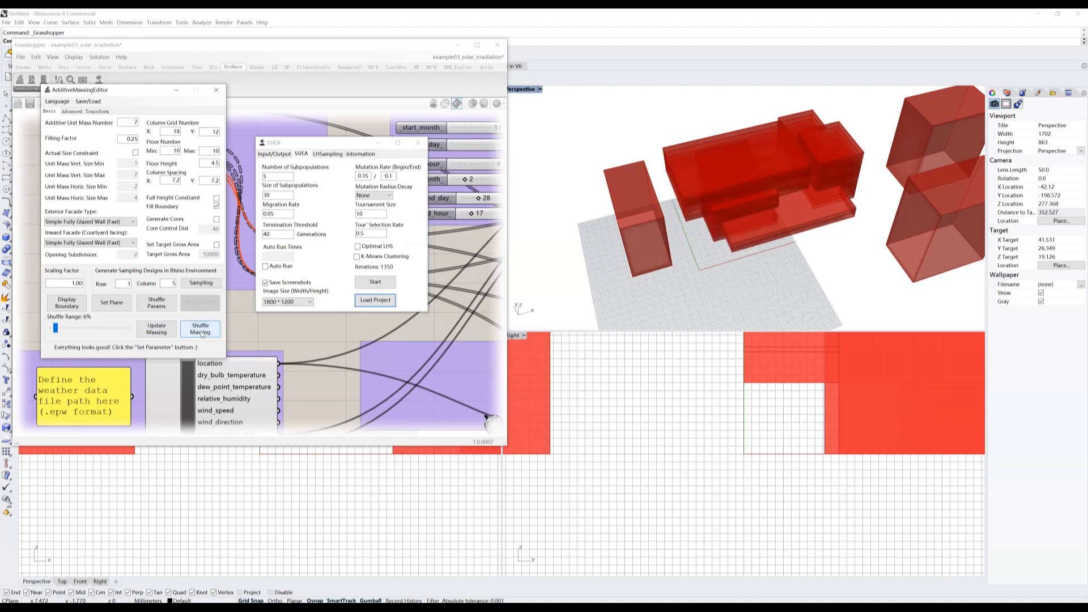
pyautogui.click(202, 332)
pyautogui.click(201, 332)
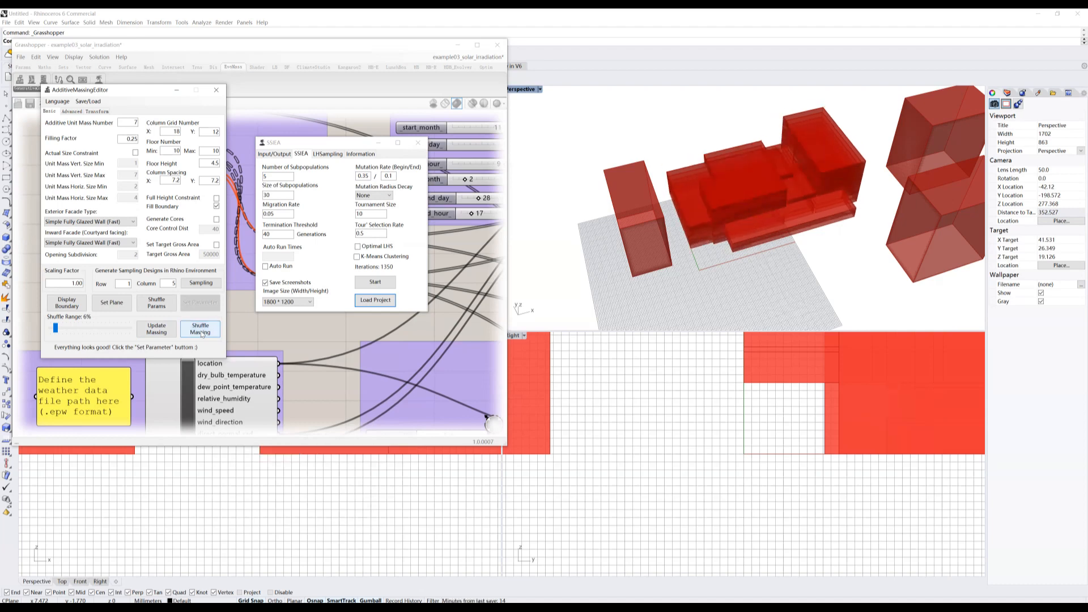
# Set the shuffle range to 31% and shuffle the massing several times for larger variations of the design.
pyautogui.moveTo(55, 327); pyautogui.dragTo(75, 327)
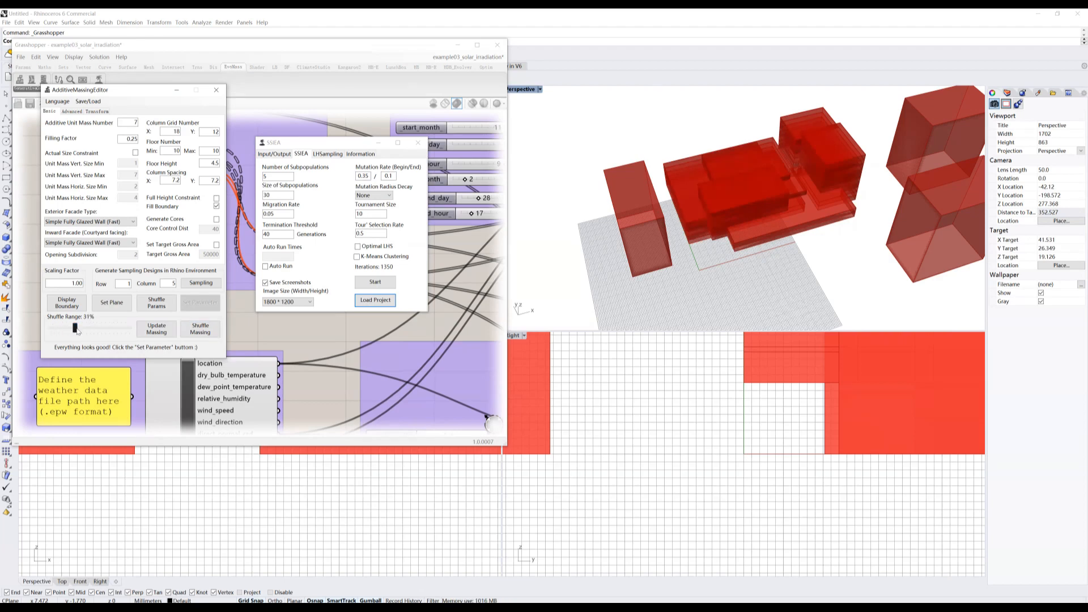
pyautogui.click(201, 332)
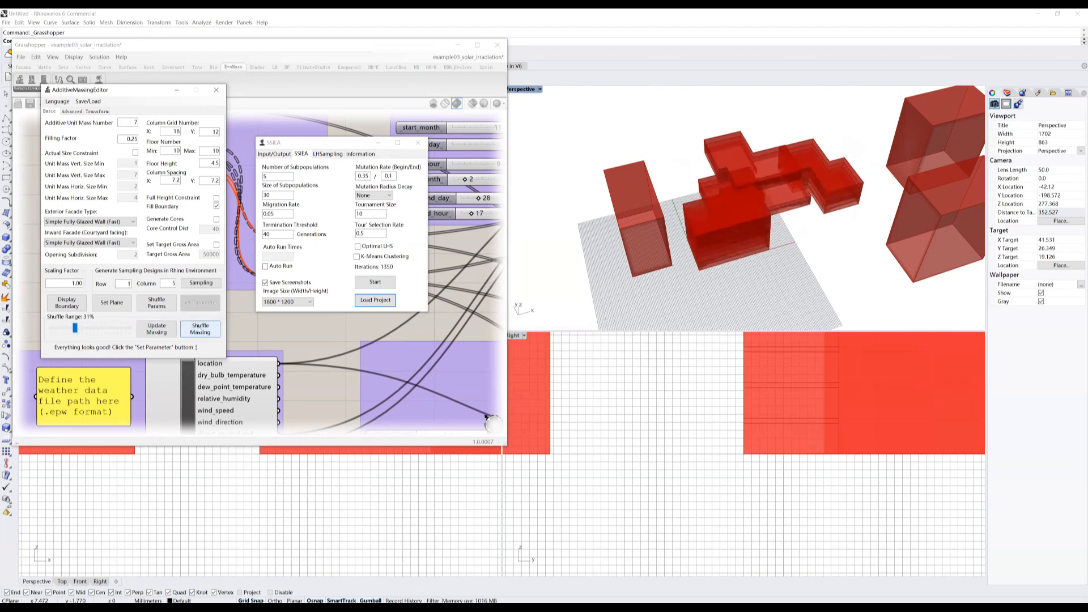
pyautogui.click(200, 332)
pyautogui.click(200, 331)
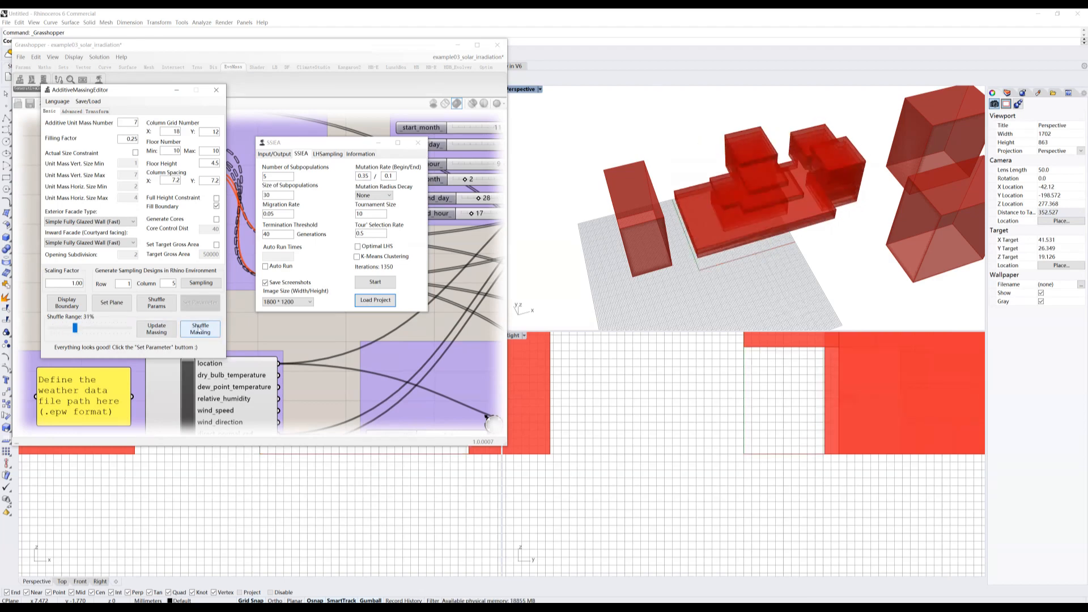
pyautogui.click(200, 332)
pyautogui.click(200, 332)
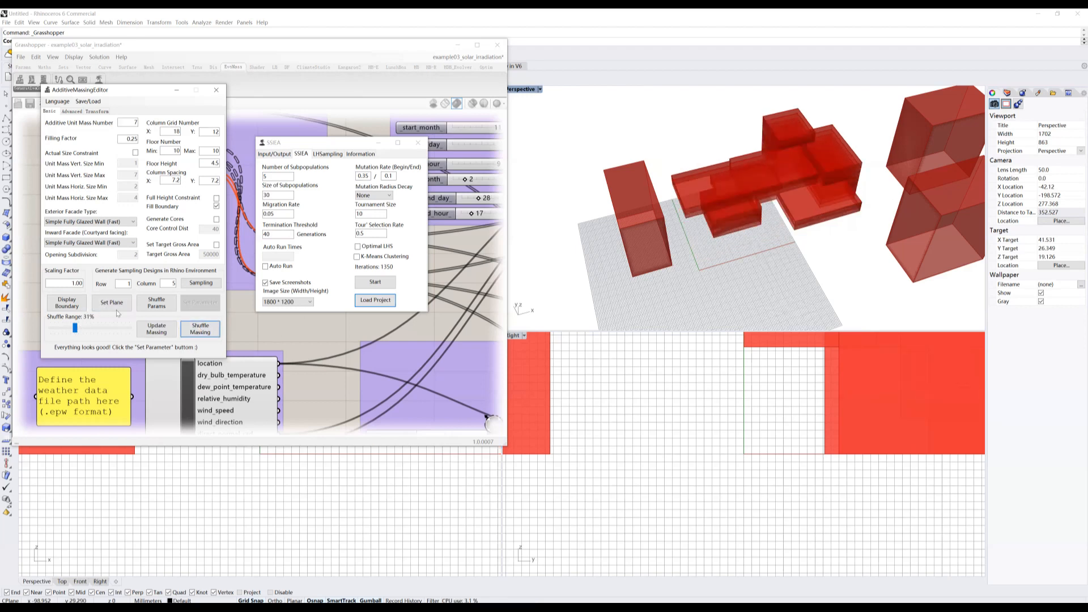
pyautogui.click(195, 334)
pyautogui.click(195, 334)
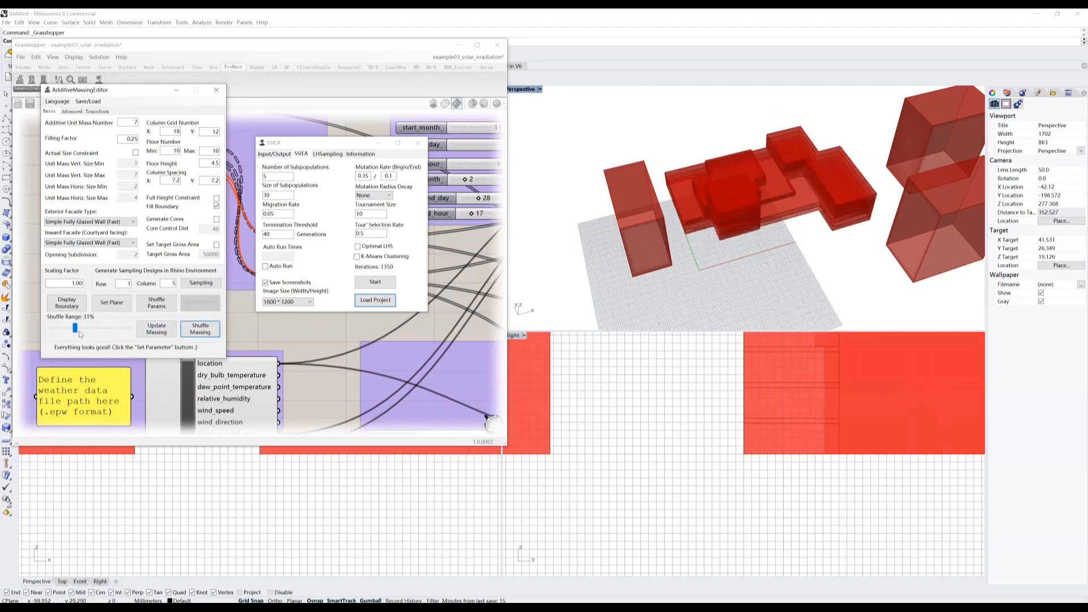
# Reduce the shuffle range to 3% and shuffle the massing several times for very slight variations.
pyautogui.moveTo(76, 329); pyautogui.dragTo(55, 328)
pyautogui.click(204, 328)
pyautogui.click(205, 327)
pyautogui.click(206, 328)
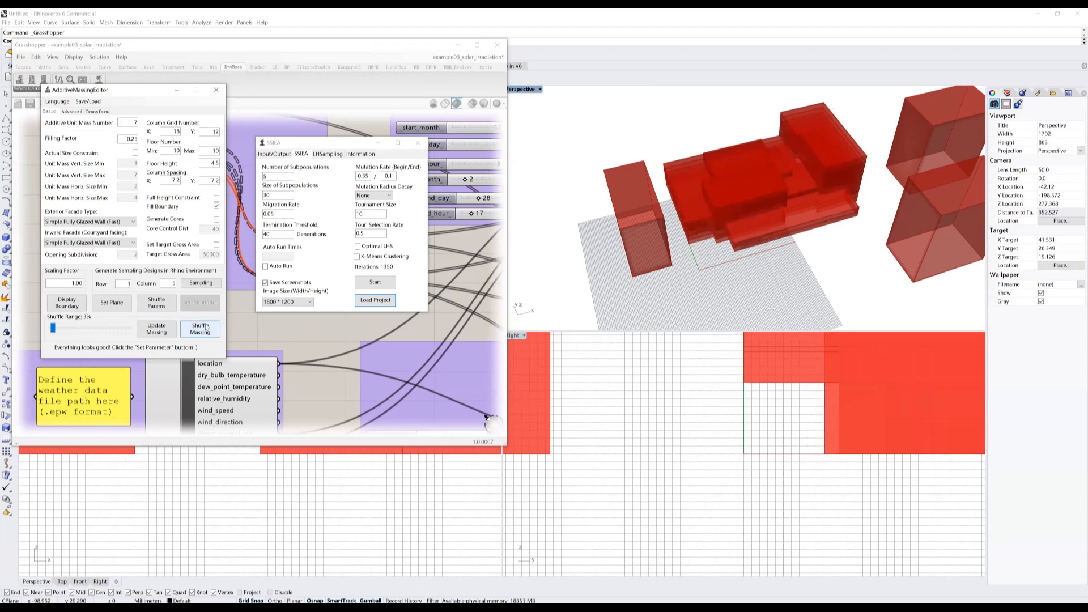
pyautogui.click(206, 328)
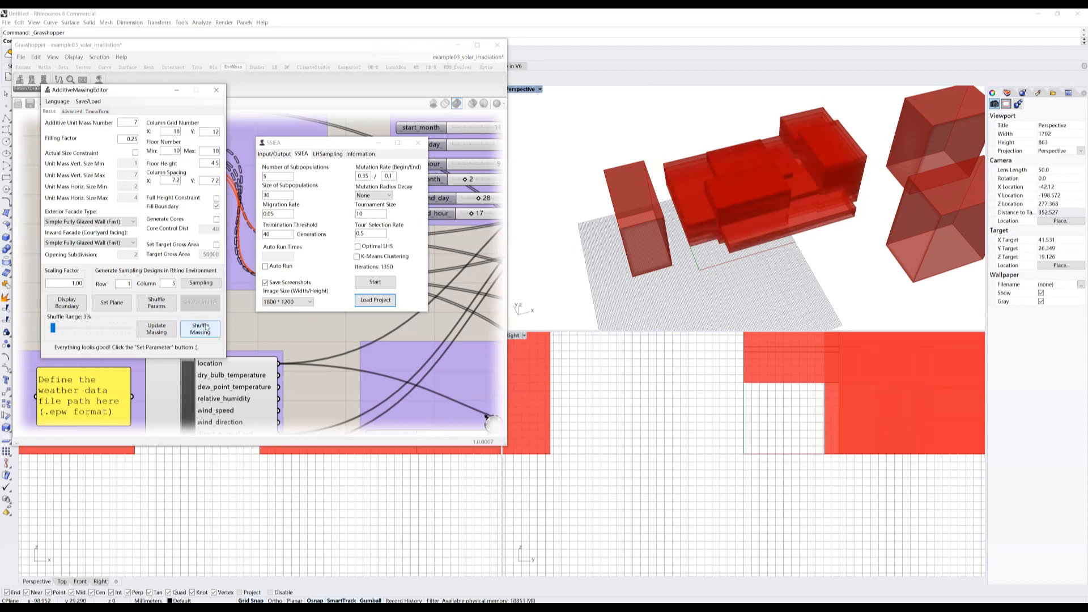
pyautogui.click(205, 328)
pyautogui.click(205, 328)
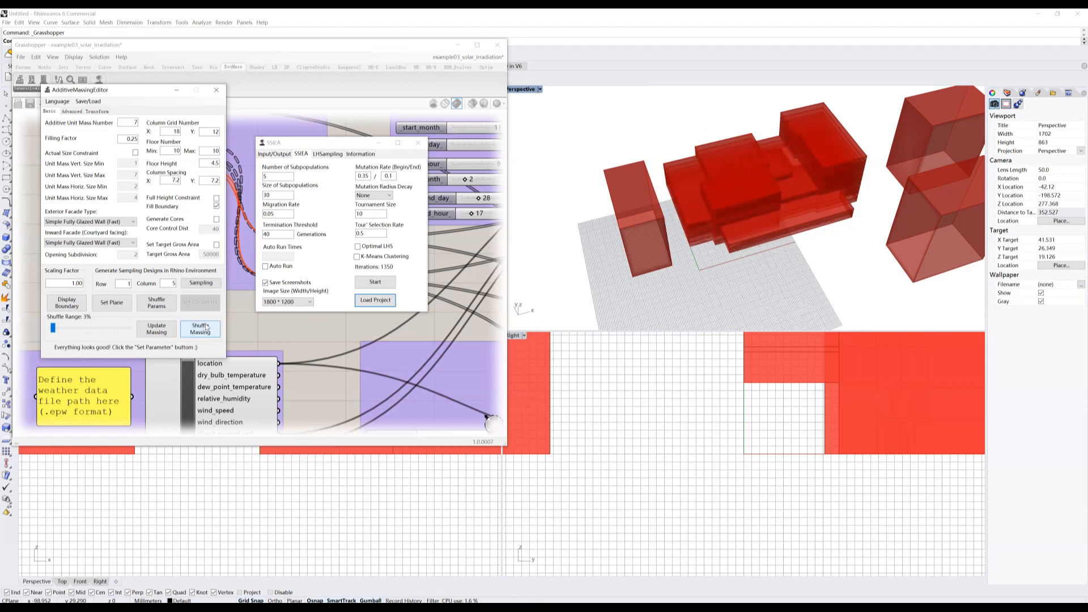
pyautogui.click(205, 327)
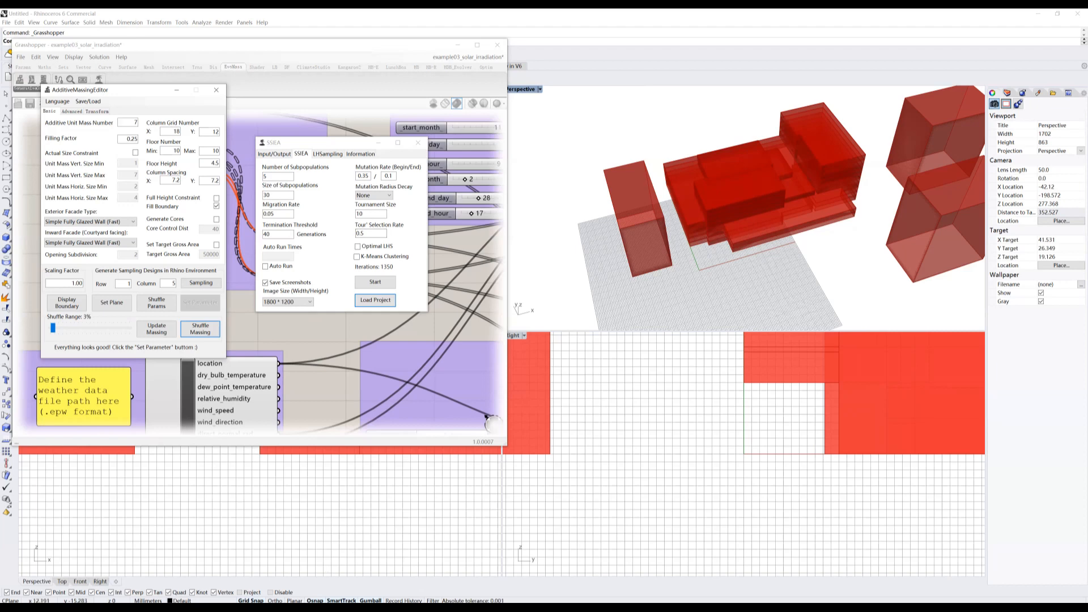
# Close the results table, then enable the massing's orientation setting and apply the parameters.
pyautogui.moveTo(349, 609)
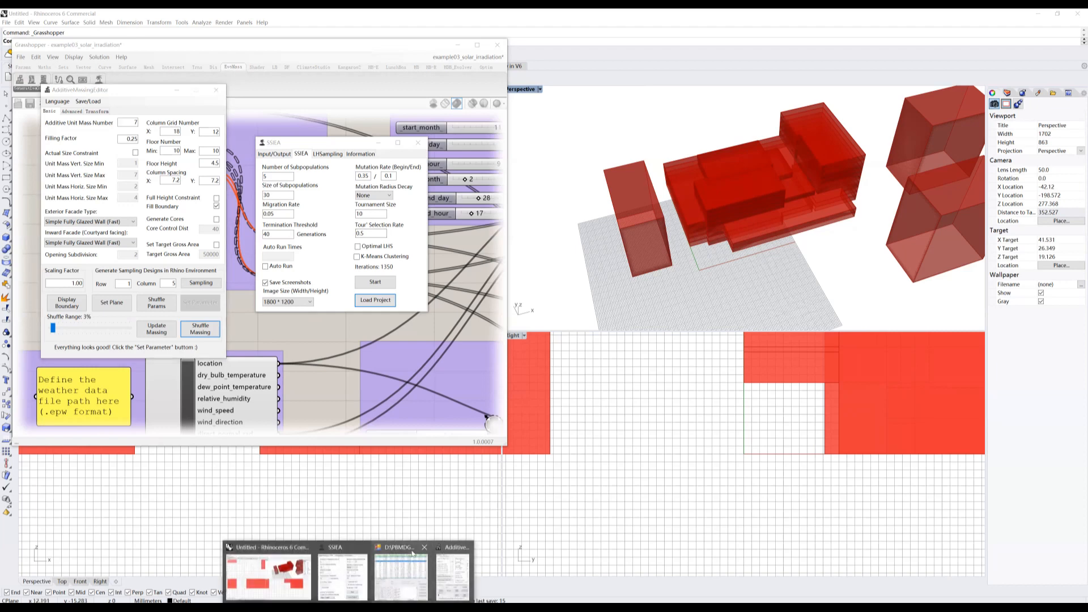
pyautogui.click(400, 574)
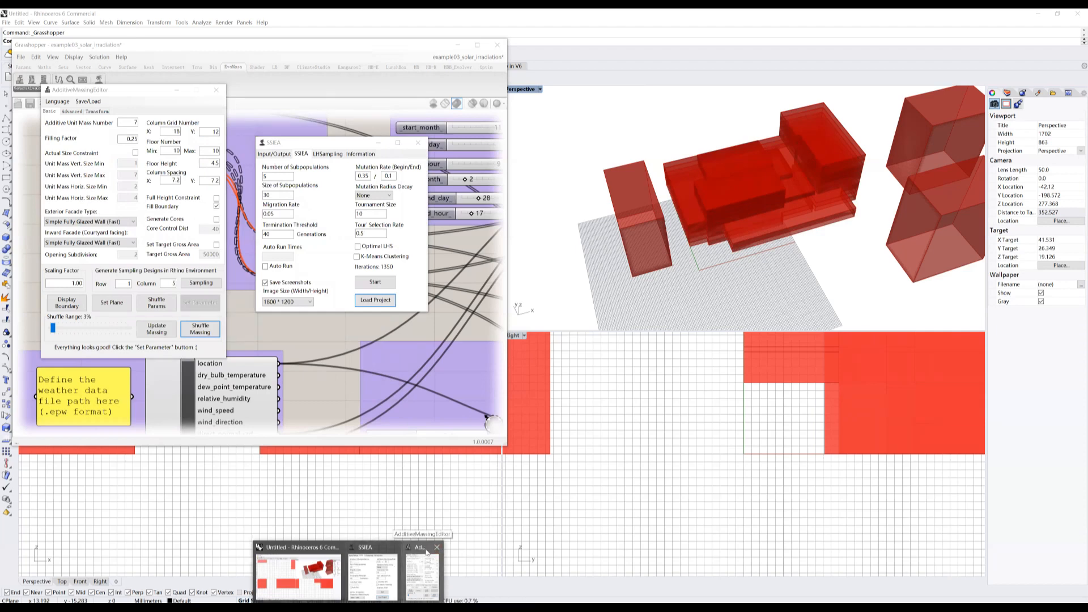
pyautogui.click(94, 112)
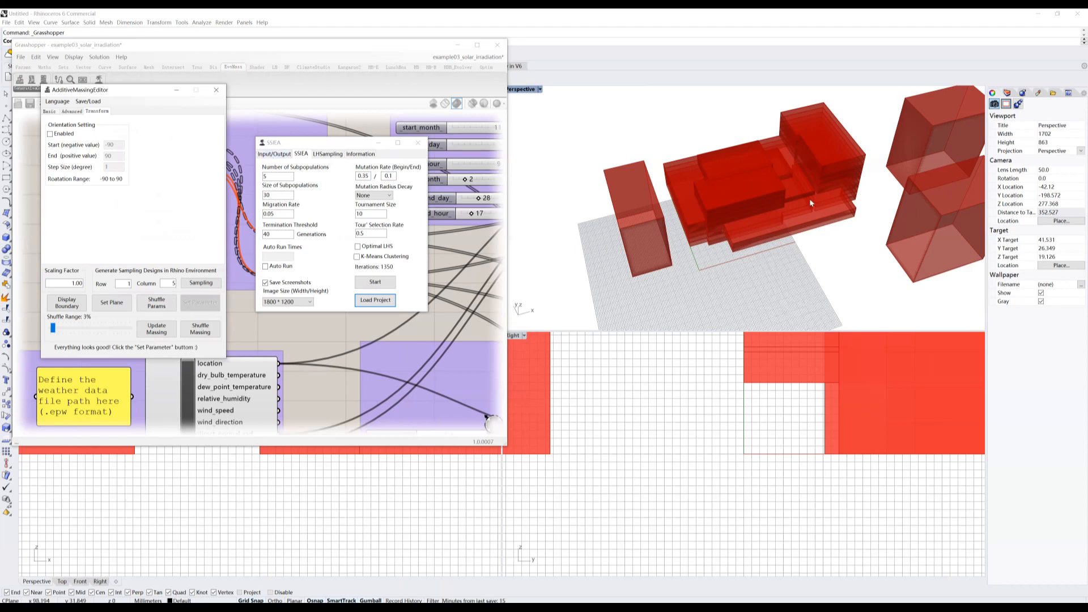
pyautogui.click(50, 133)
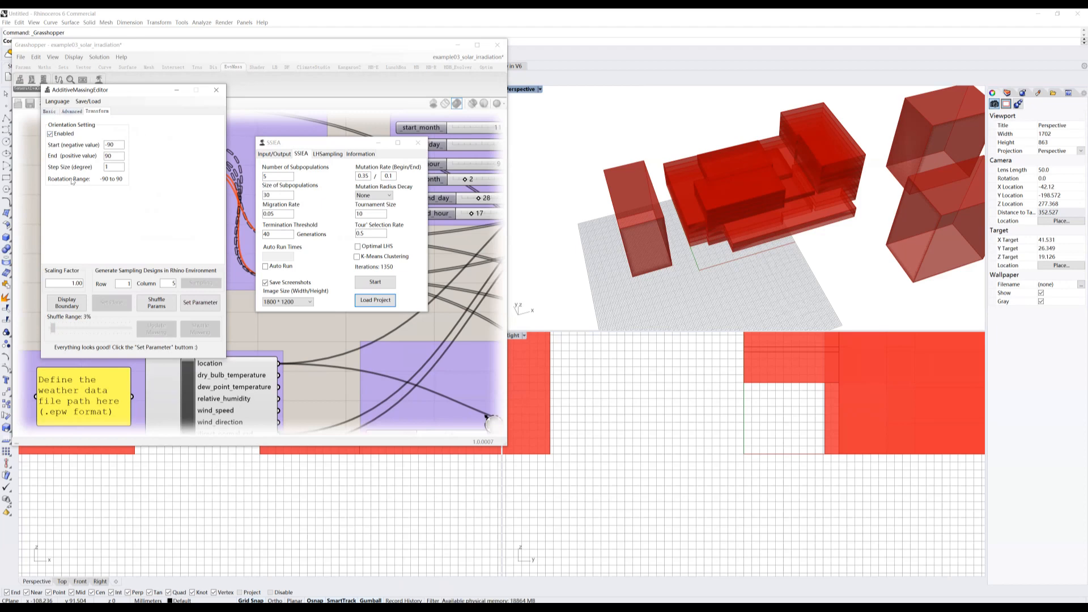
pyautogui.click(201, 303)
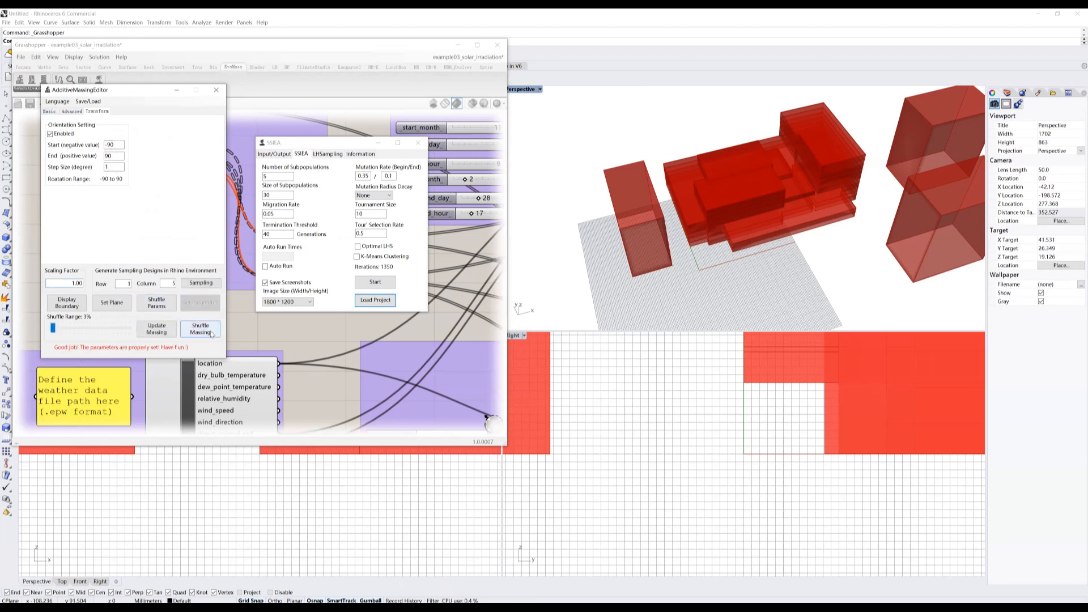
# Shuffle the massing with orientation enabled a few times within the 3% range.
pyautogui.click(211, 334)
pyautogui.click(211, 334)
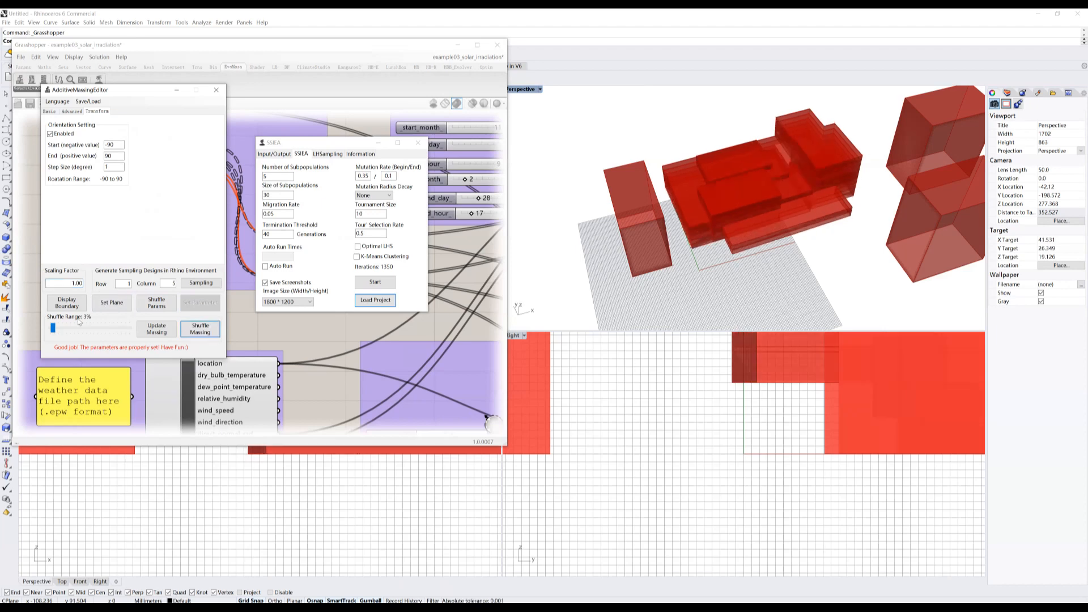
pyautogui.click(199, 332)
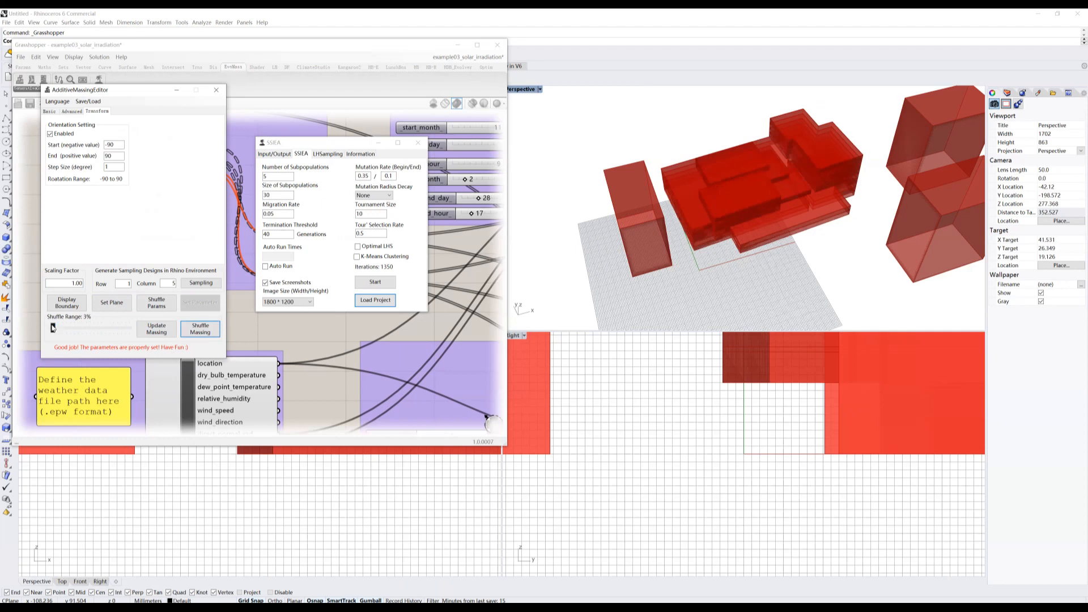
# Set the shuffle range to 100% and shuffle the massing repeatedly to produce differently rotated designs.
pyautogui.moveTo(52, 328); pyautogui.dragTo(129, 327)
pyautogui.click(199, 333)
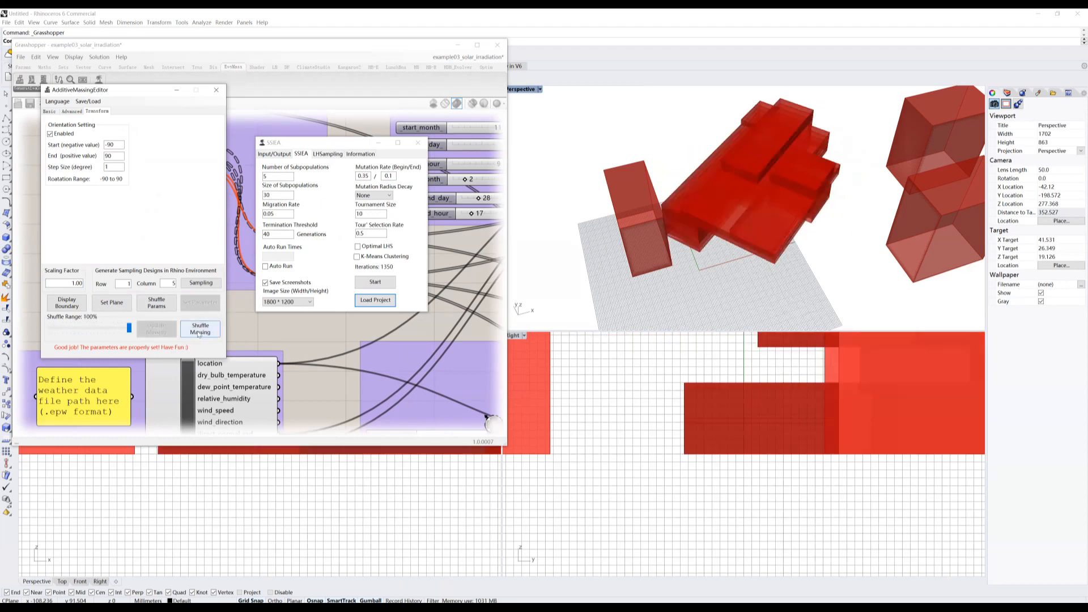
pyautogui.click(199, 334)
pyautogui.click(199, 334)
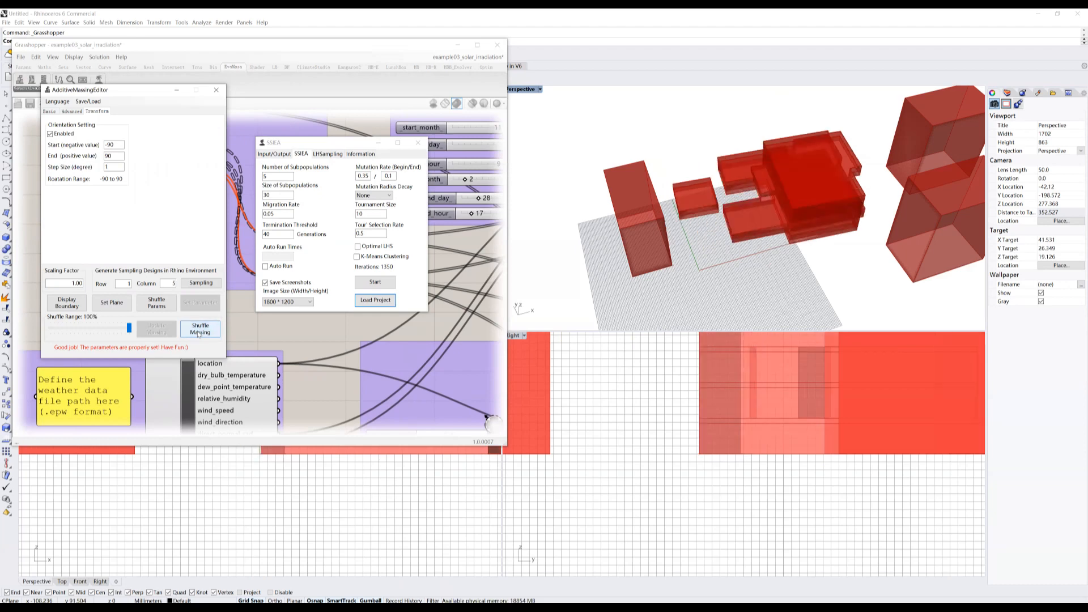
pyautogui.click(198, 333)
pyautogui.click(199, 333)
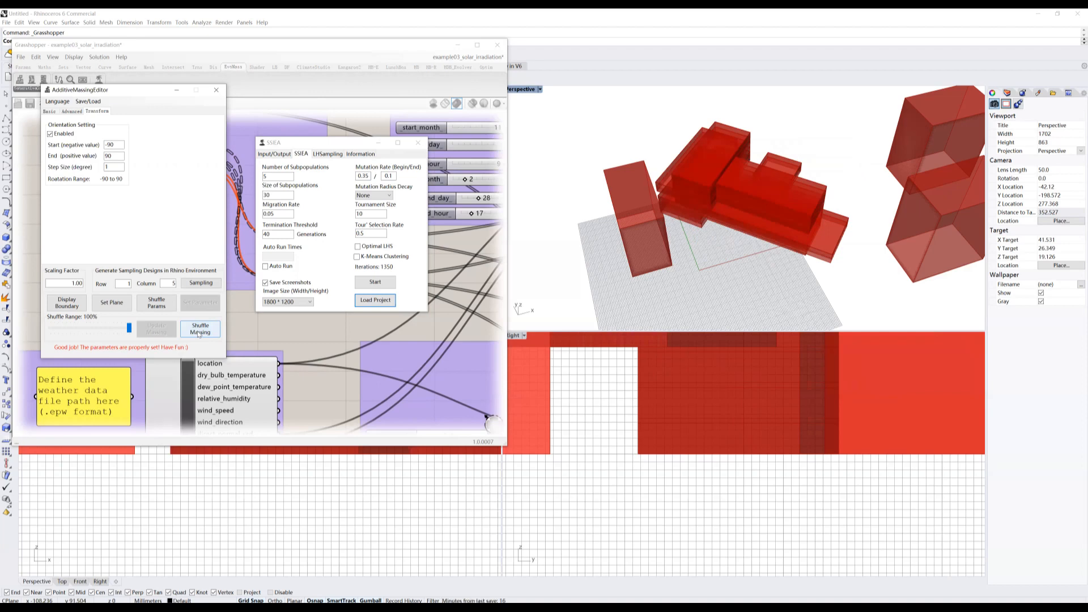
pyautogui.click(198, 334)
pyautogui.click(199, 333)
pyautogui.click(199, 333)
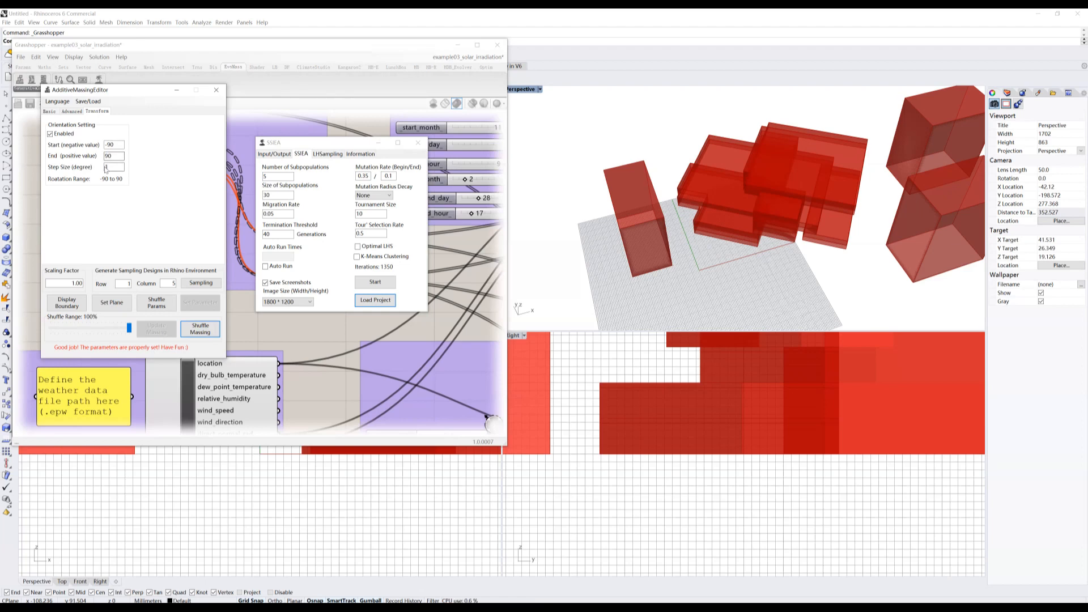
# Set the orientation start to -20, the end to 20 and the step size to 2 degrees, and apply the parameters.
pyautogui.click(109, 164)
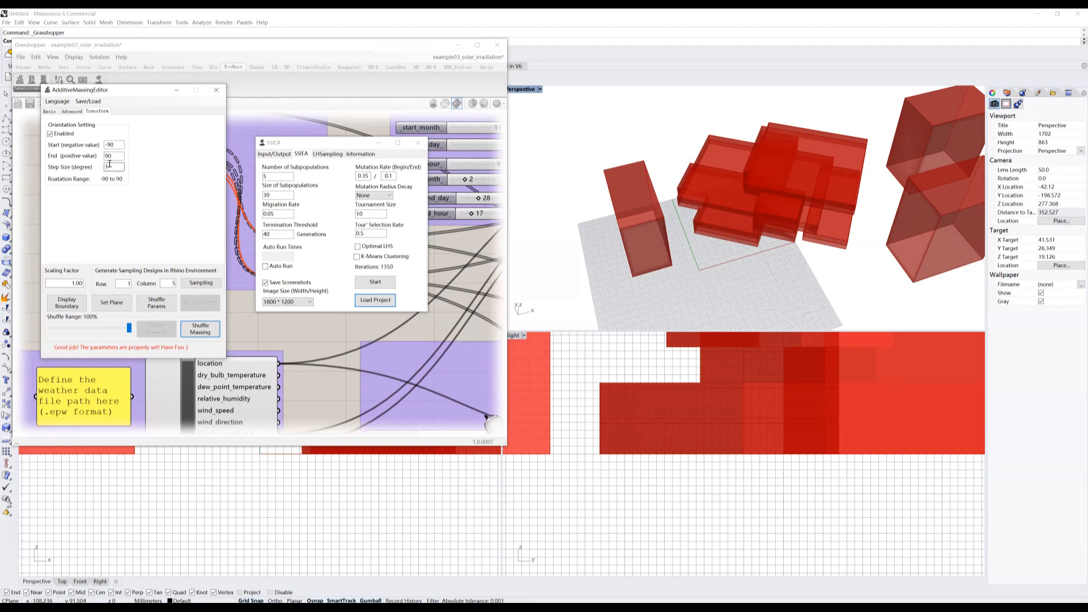
pyautogui.click(107, 155)
pyautogui.doubleClick(110, 166)
pyautogui.write('0')
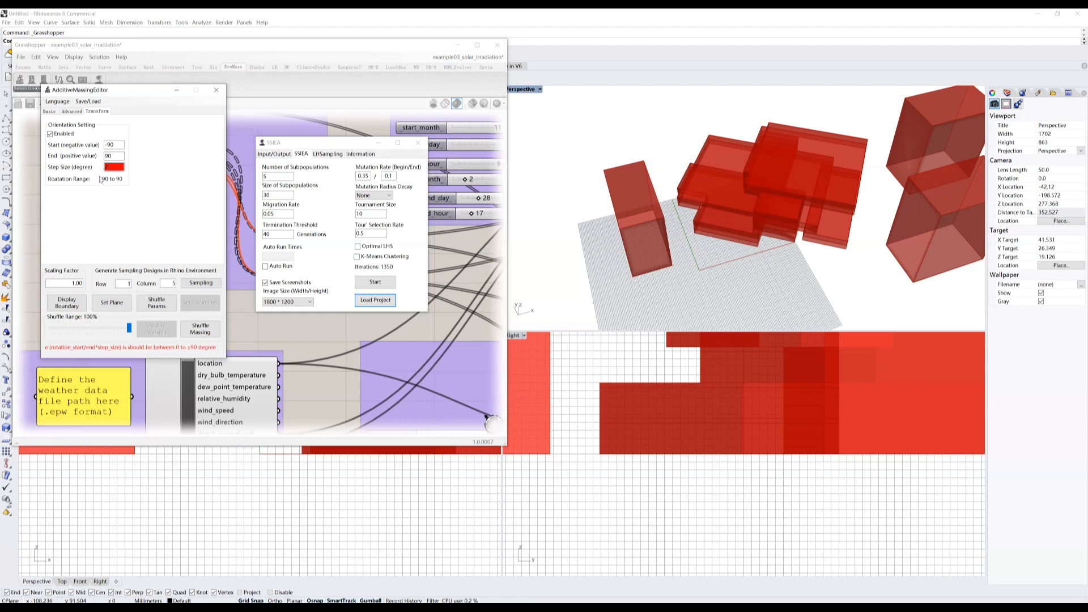
pyautogui.doubleClick(109, 145)
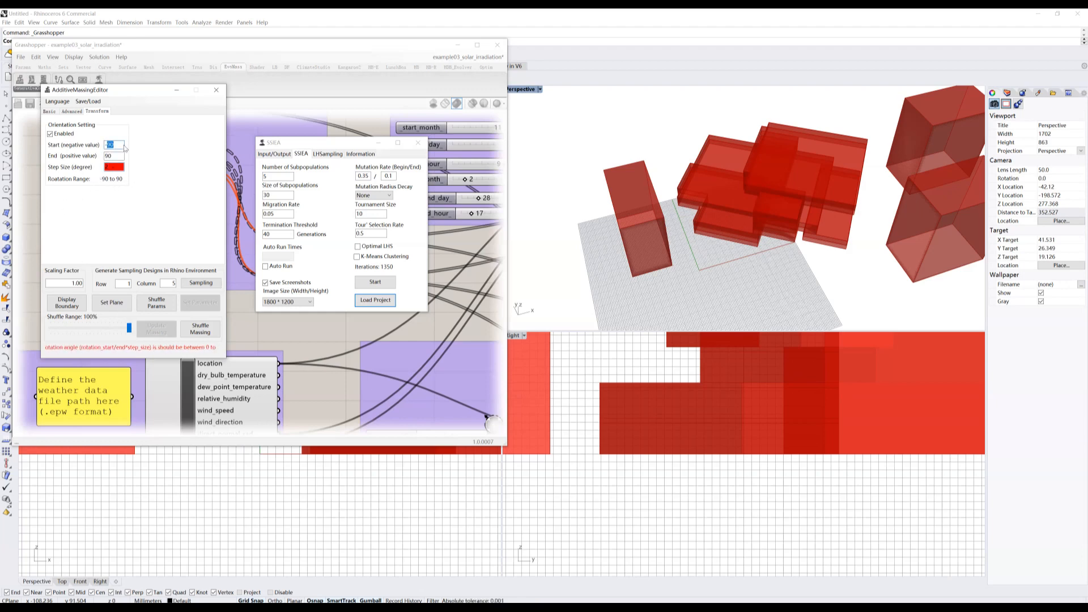
pyautogui.write('20')
pyautogui.doubleClick(111, 155)
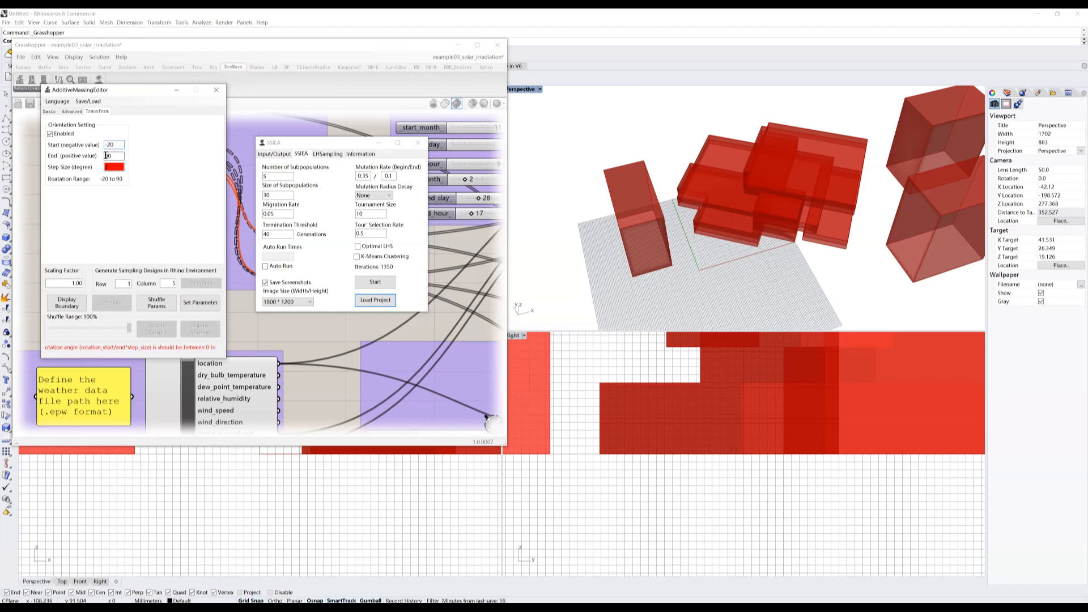
pyautogui.write('20')
pyautogui.click(109, 168)
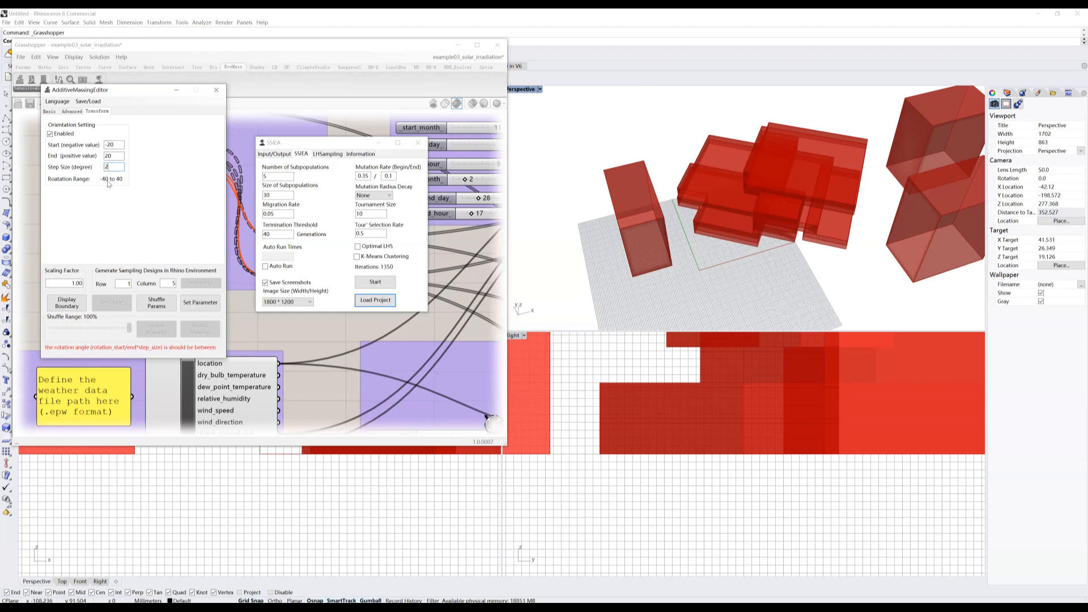
pyautogui.click(205, 305)
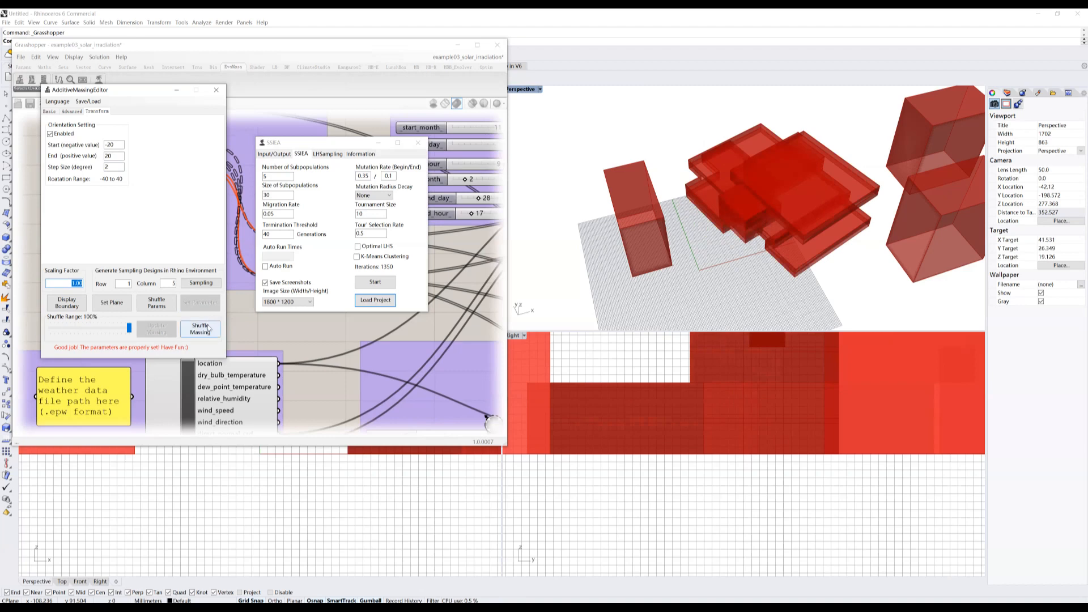
# Shuffle the massing a few times using the -40 to 40 degree rotation range.
pyautogui.click(207, 328)
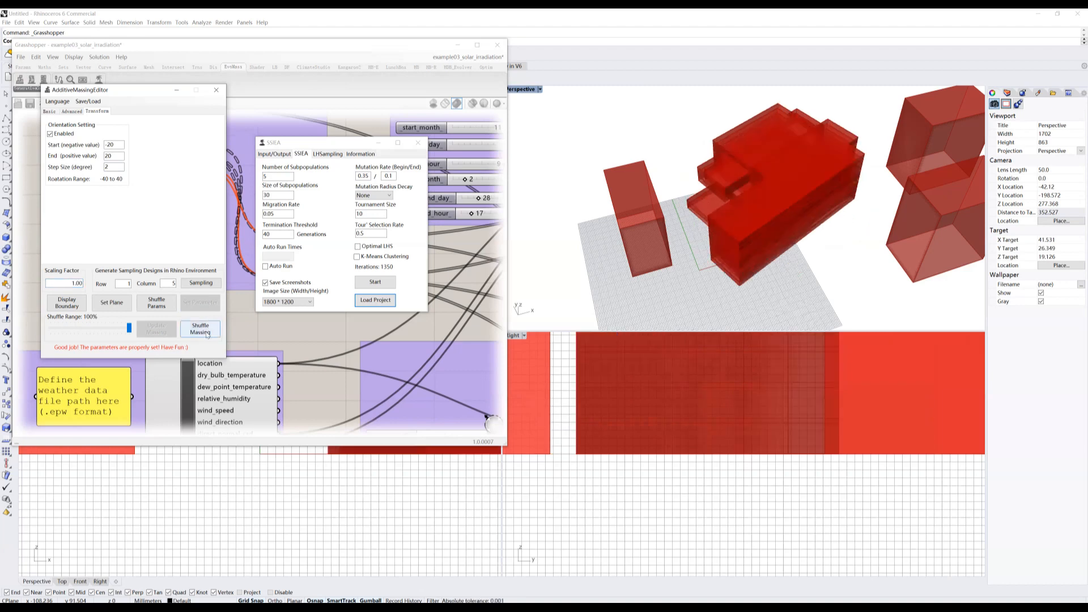
pyautogui.click(207, 334)
pyautogui.click(207, 333)
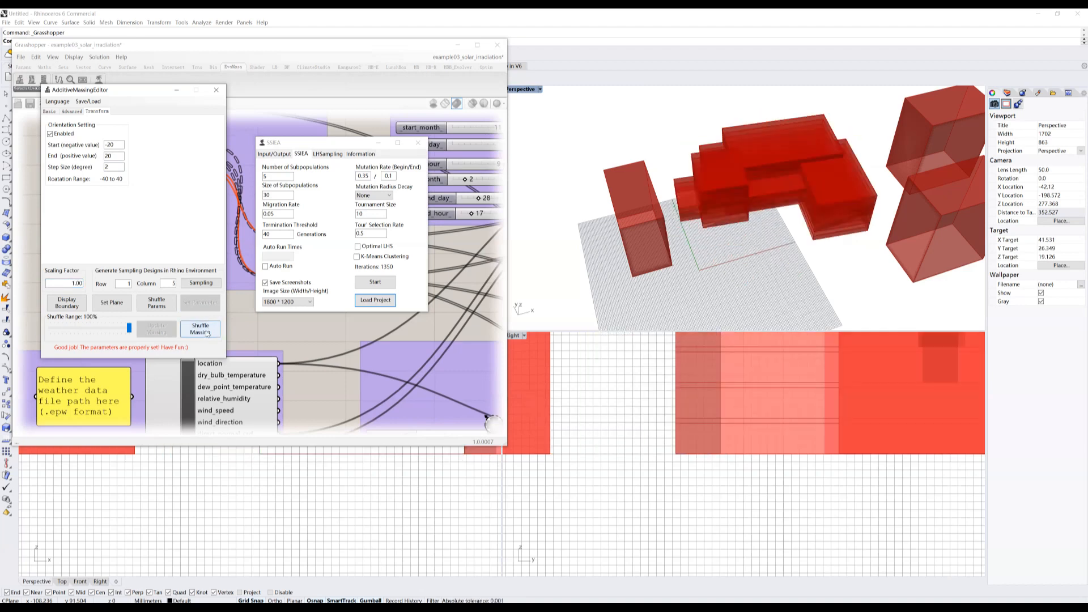
# Set the orientation end value to 15 and the step size to 3 degrees, and apply the parameters.
pyautogui.doubleClick(108, 156)
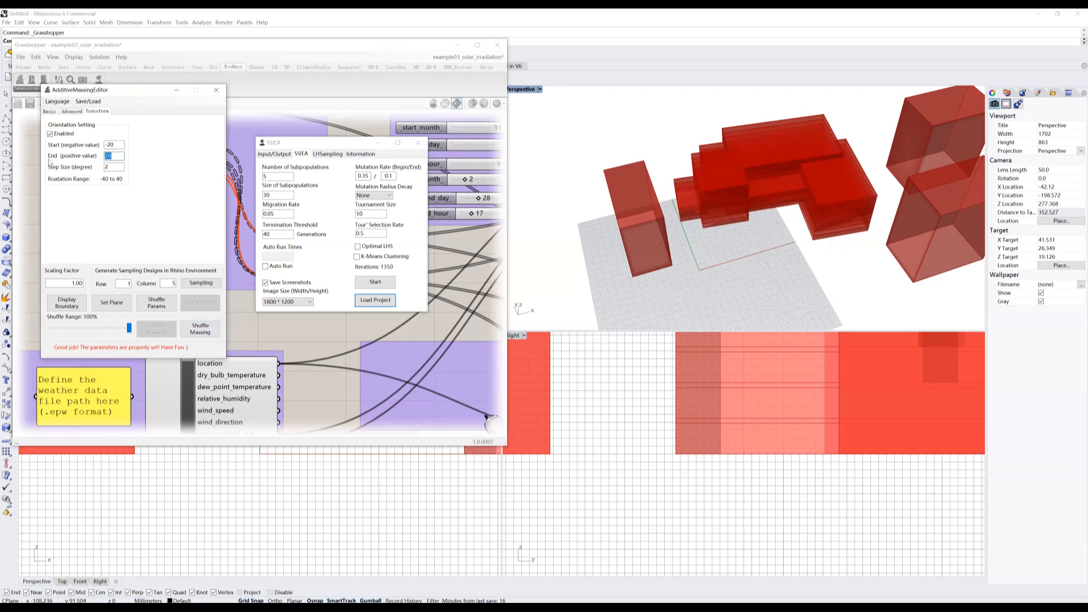
pyautogui.write('15')
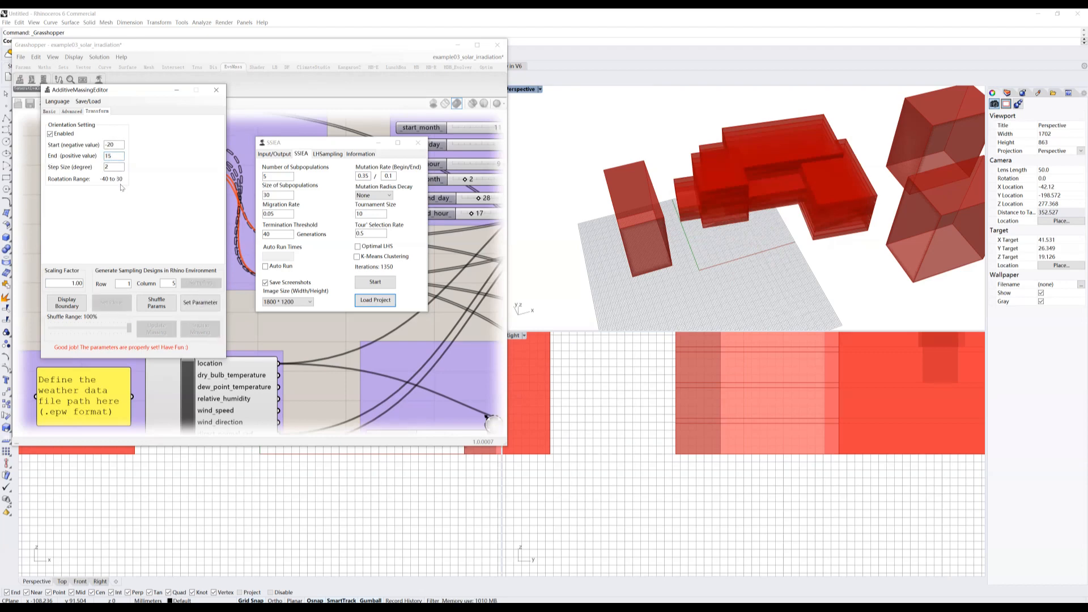
pyautogui.doubleClick(106, 167)
pyautogui.click(200, 306)
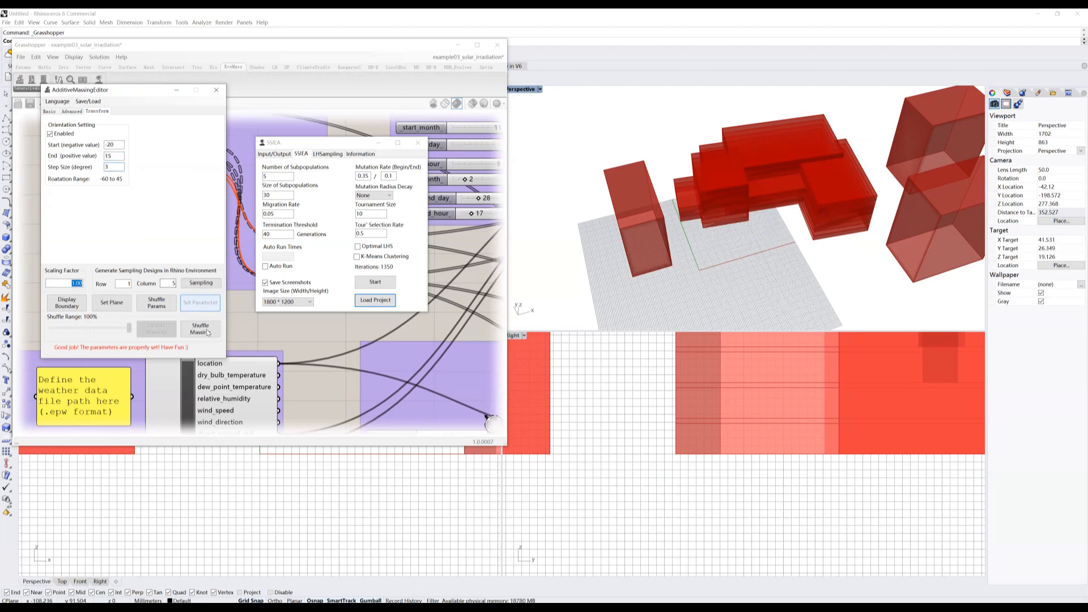
# Shuffle the massing several times using the -60 to 45 degree rotation range.
pyautogui.click(208, 332)
pyautogui.click(207, 332)
pyautogui.click(208, 333)
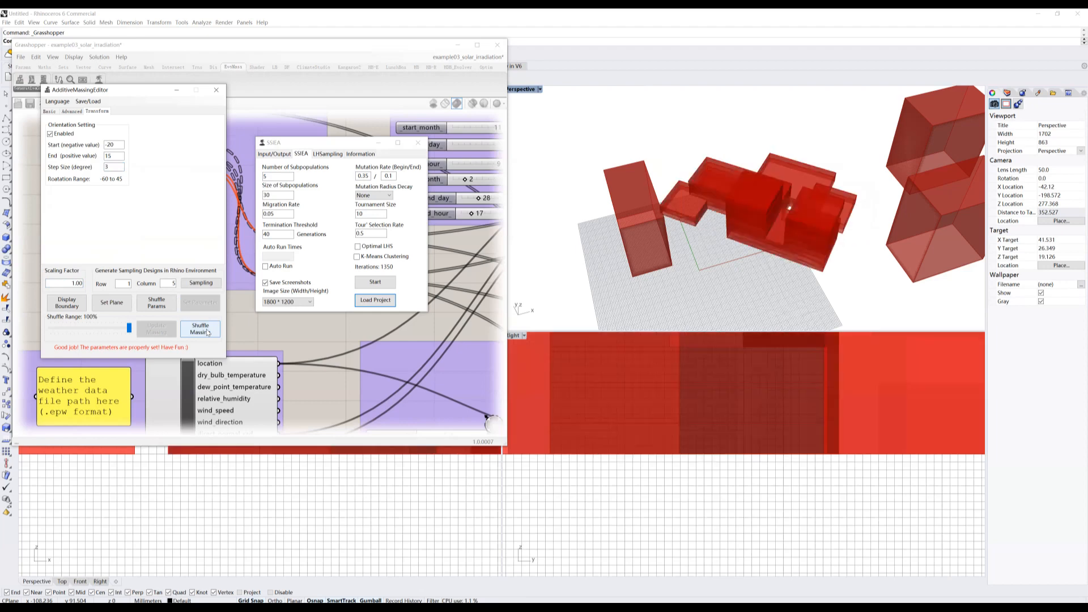
pyautogui.click(207, 333)
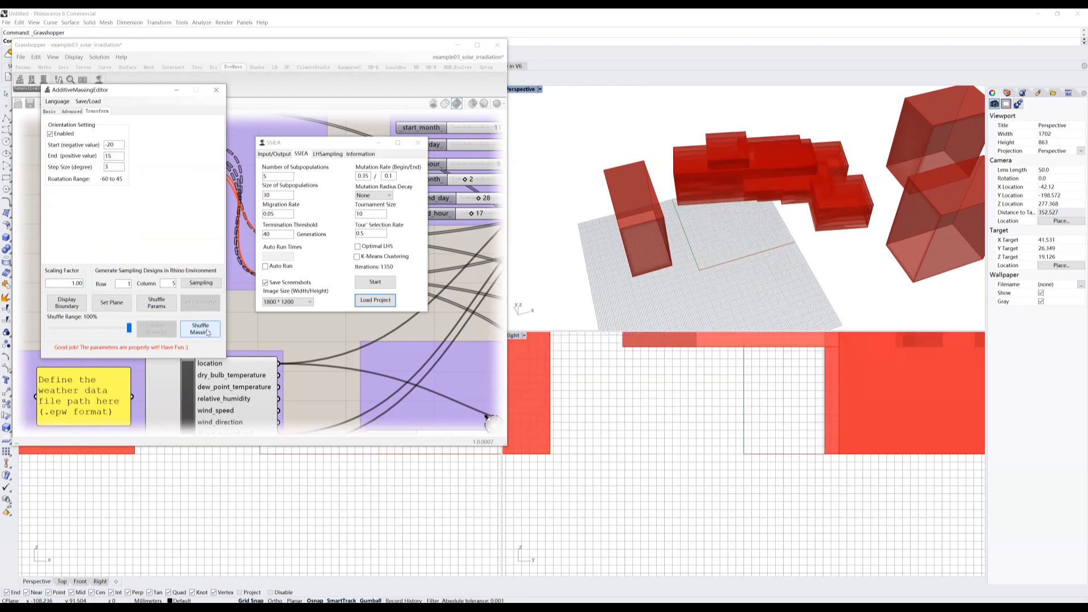
pyautogui.click(207, 333)
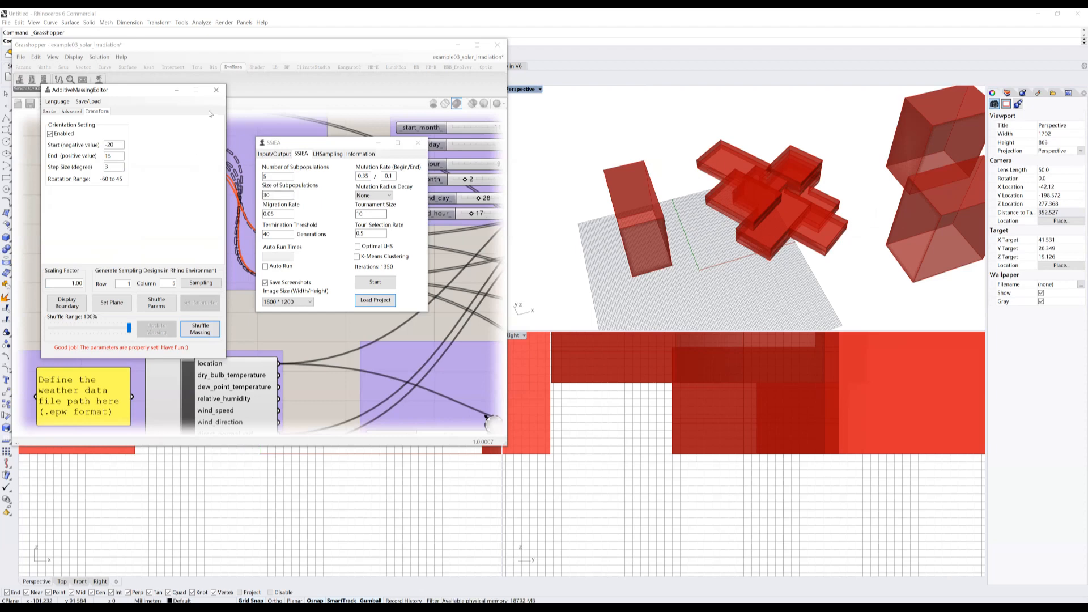
# Close the massing editor and the SSIEA window, and minimize Grasshopper to reveal the Rhino viewports.
pyautogui.click(215, 89)
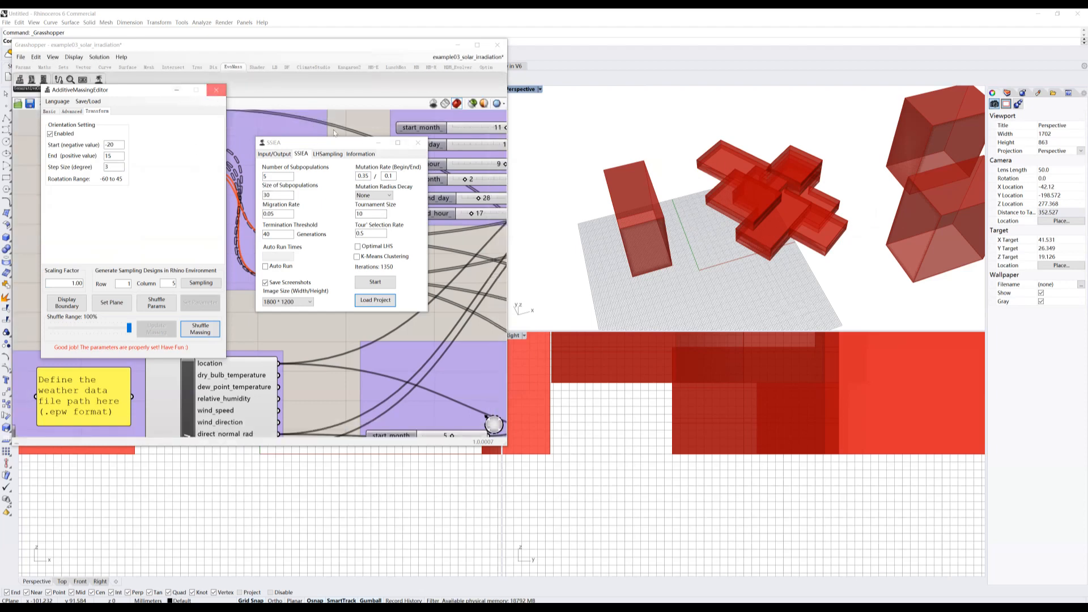
pyautogui.click(423, 144)
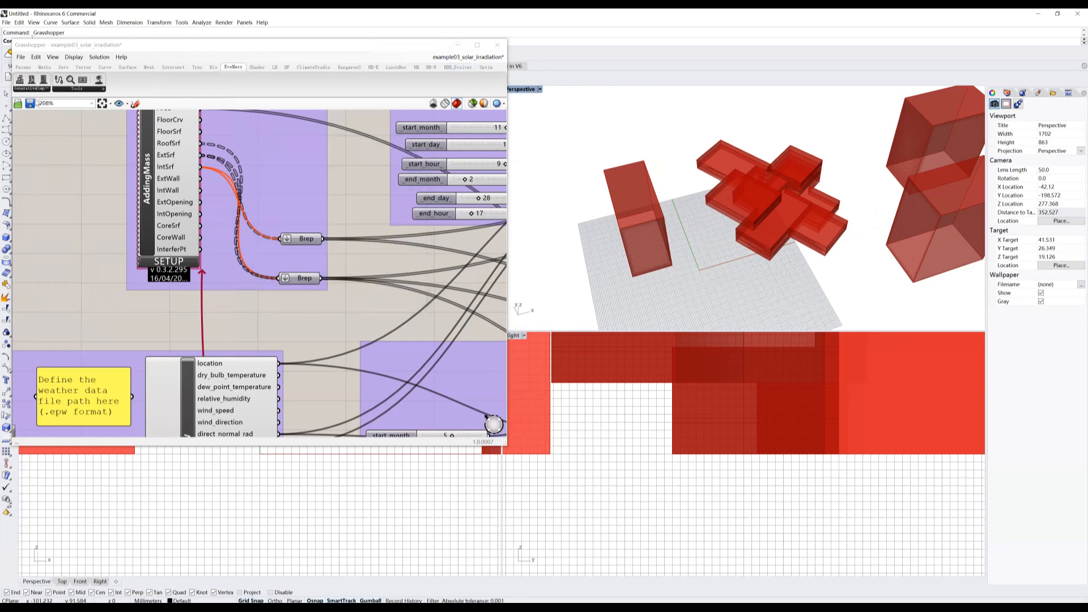
pyautogui.click(458, 45)
# Draw a closed, irregular seven-sided polyline around the massing in the Top view as a site outline.
pyautogui.scroll(-20, 227, 250)
pyautogui.moveTo(278, 205); pyautogui.dragTo(259, 202, button='right')
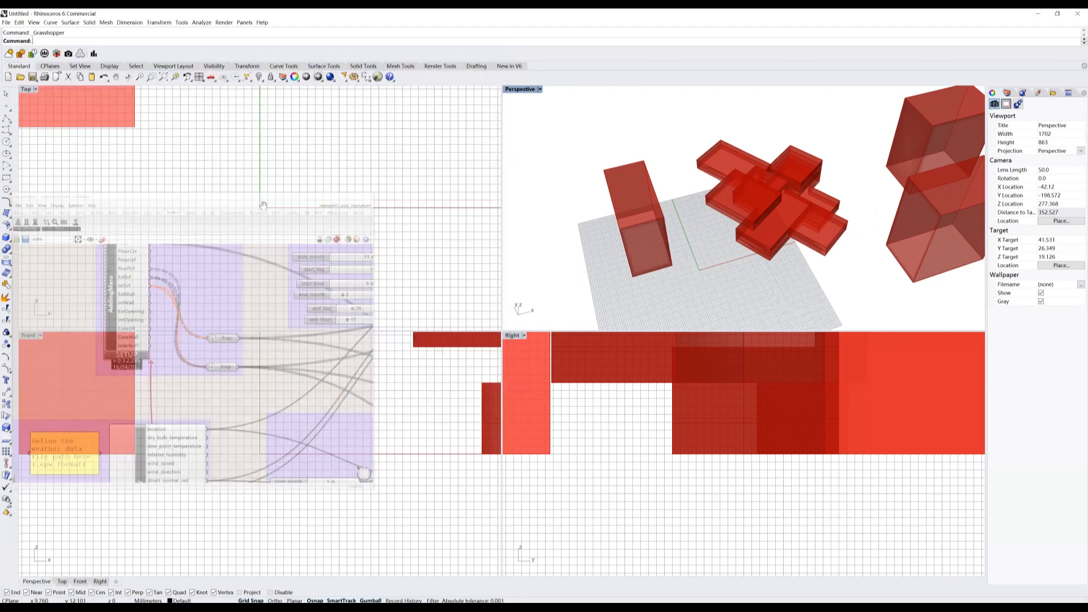
pyautogui.click(7, 119)
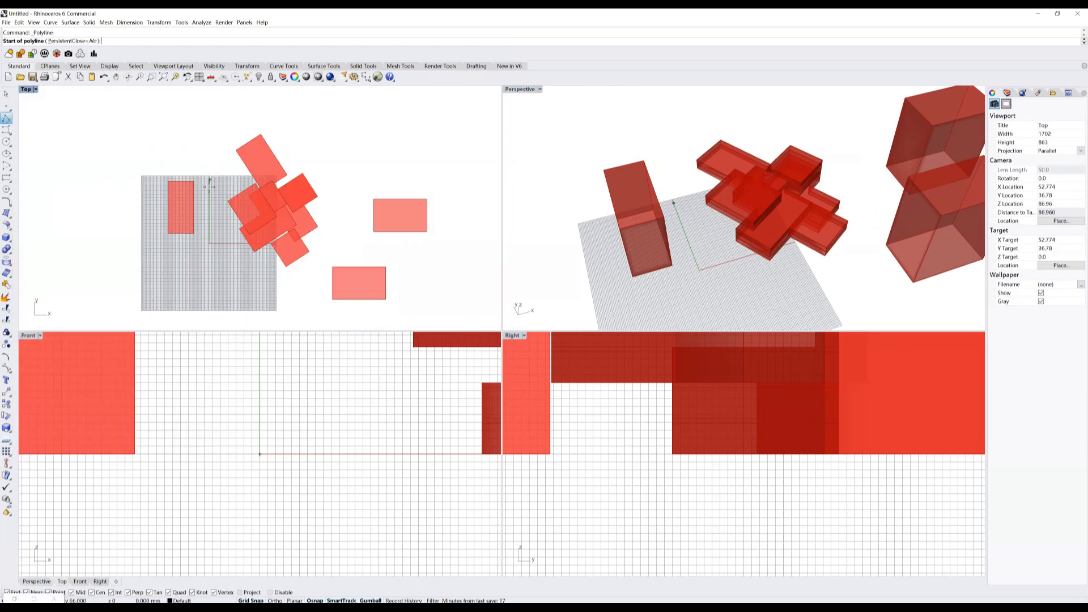
pyautogui.click(211, 184)
pyautogui.click(200, 232)
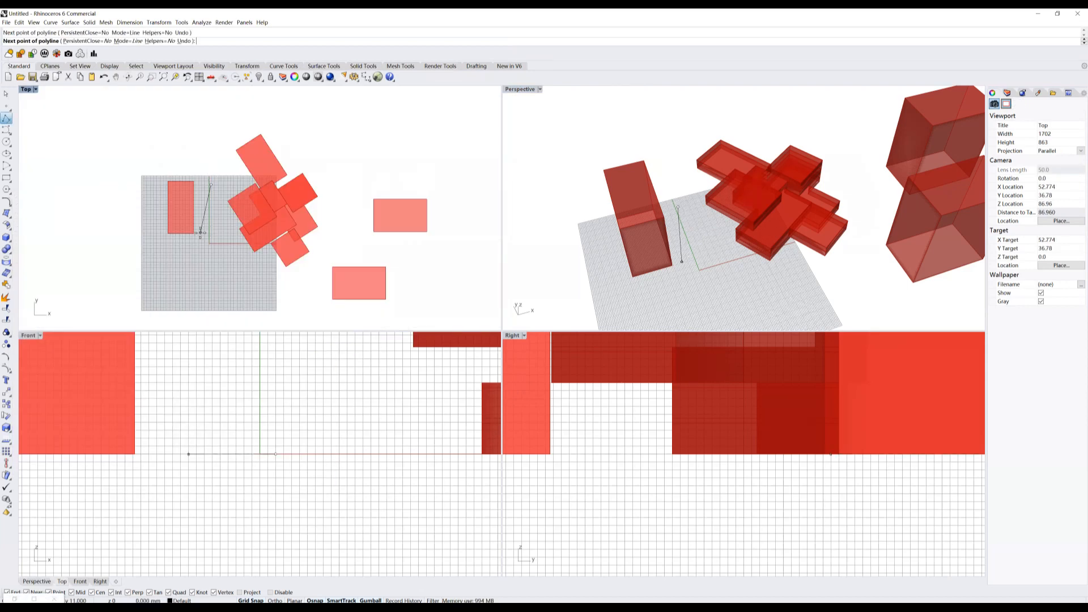
pyautogui.click(237, 255)
pyautogui.click(334, 238)
pyautogui.click(332, 202)
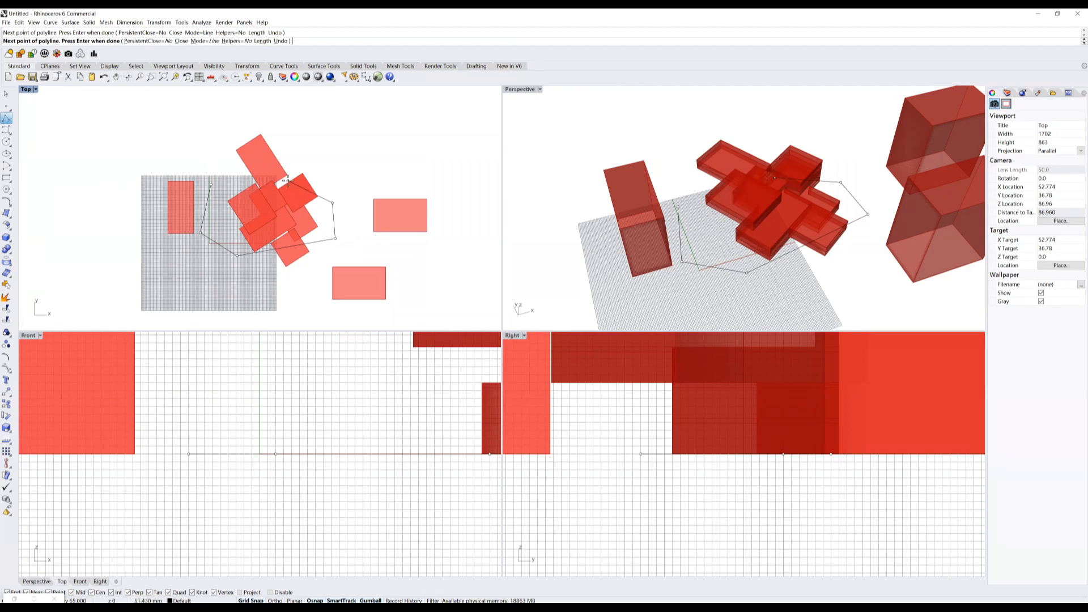
pyautogui.click(238, 177)
pyautogui.click(211, 184)
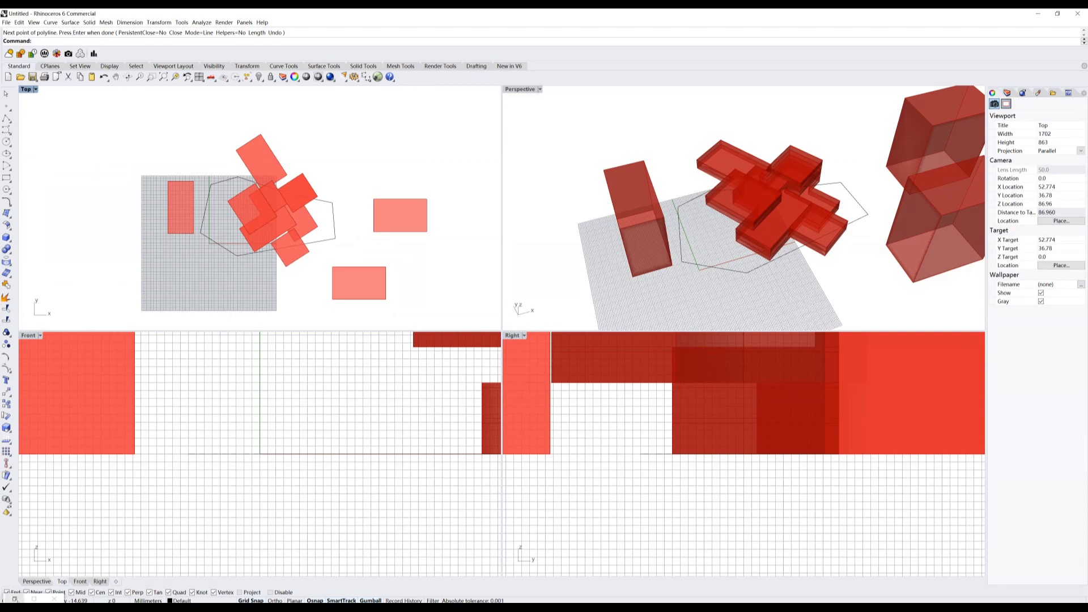
# Return to Grasshopper, assign the drawn polyline as the custom boundary in the additive massing editor, and apply the parameters.
pyautogui.click(14, 599)
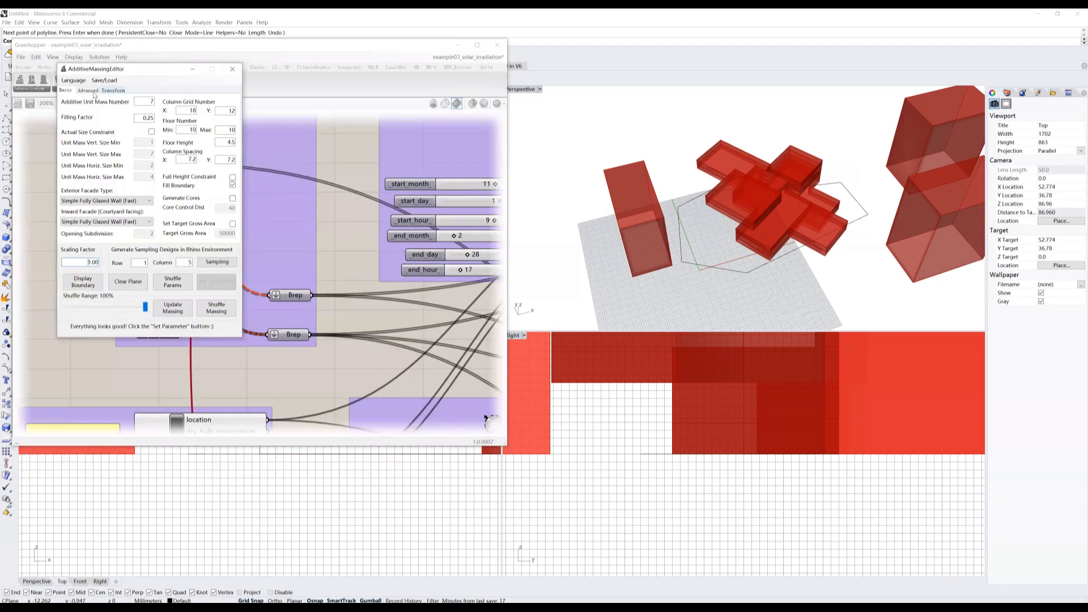
pyautogui.click(88, 91)
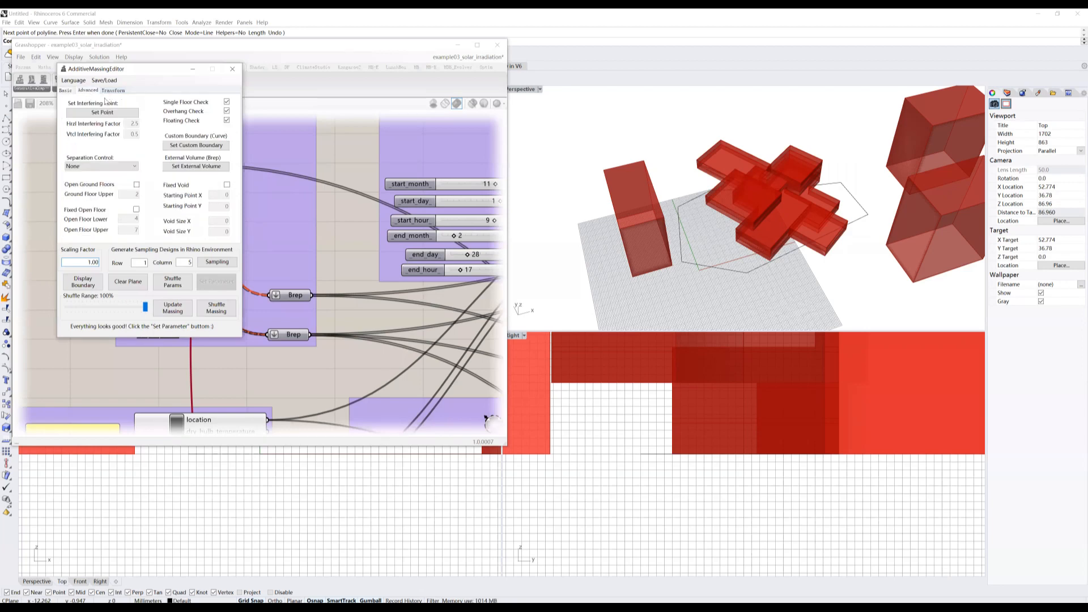
pyautogui.click(201, 148)
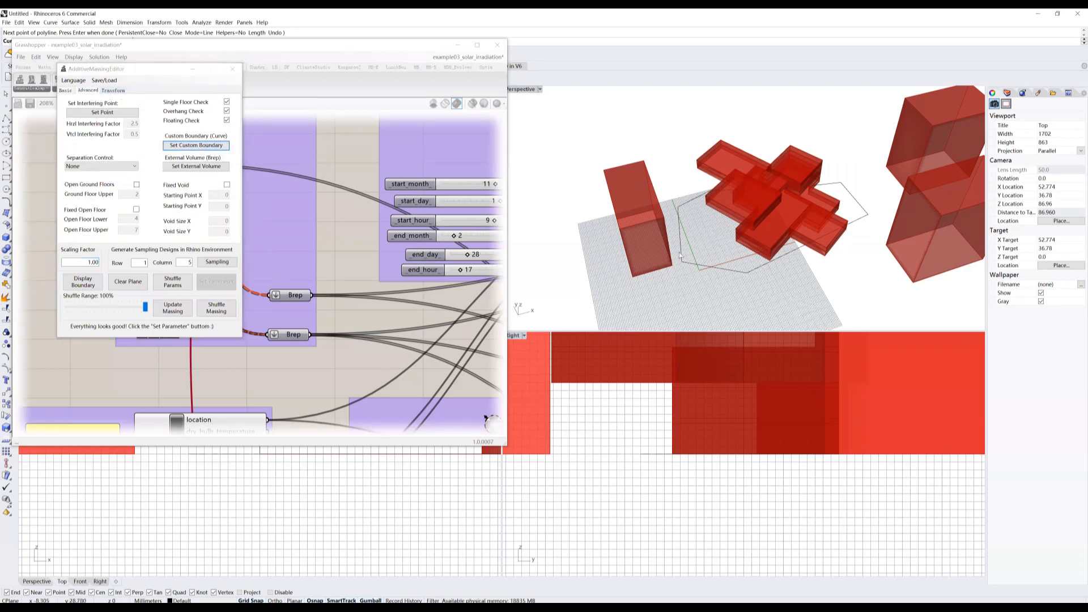
pyautogui.click(716, 270)
pyautogui.click(216, 281)
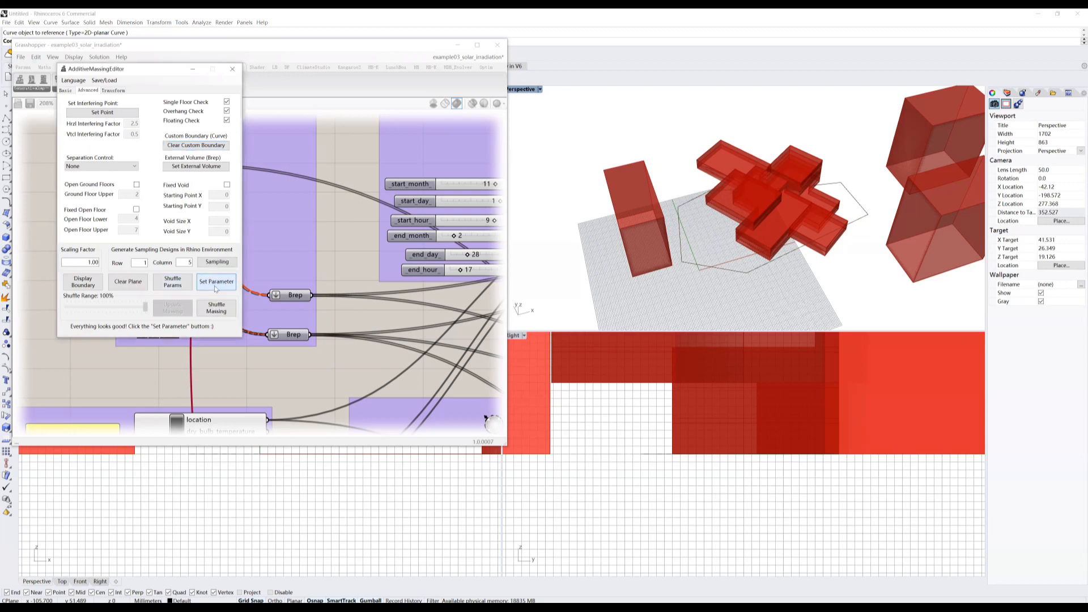
pyautogui.click(618, 346)
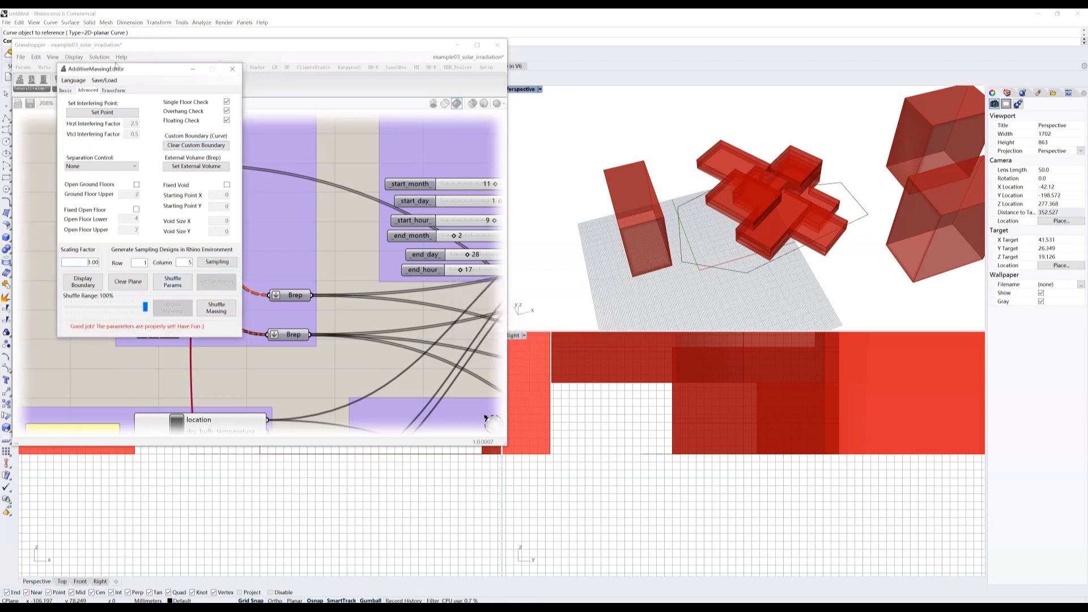
# Minimize the editor and enlarge the boundary polyline in the Top view by moving its upper and right-hand vertices outward.
pyautogui.click(193, 71)
pyautogui.moveTo(229, 46); pyautogui.dragTo(229, 253)
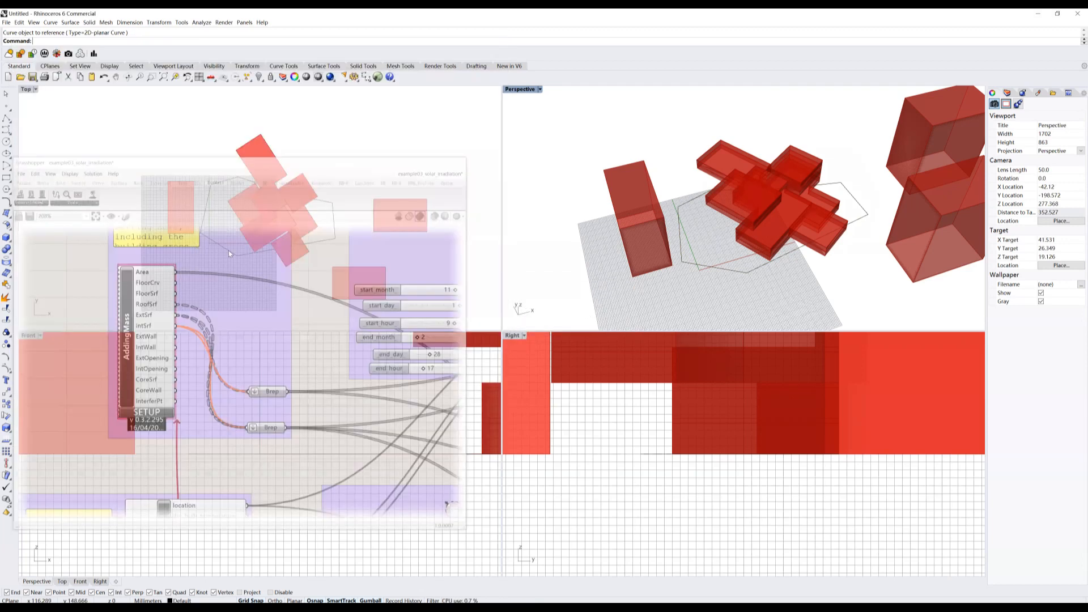
pyautogui.click(233, 251)
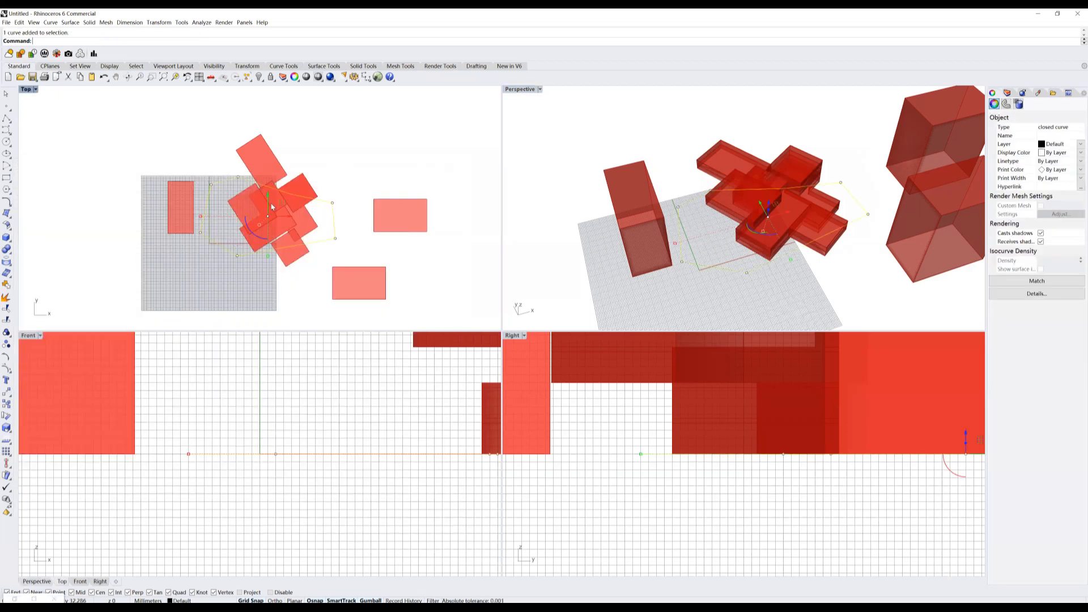
pyautogui.moveTo(198, 165); pyautogui.dragTo(247, 198)
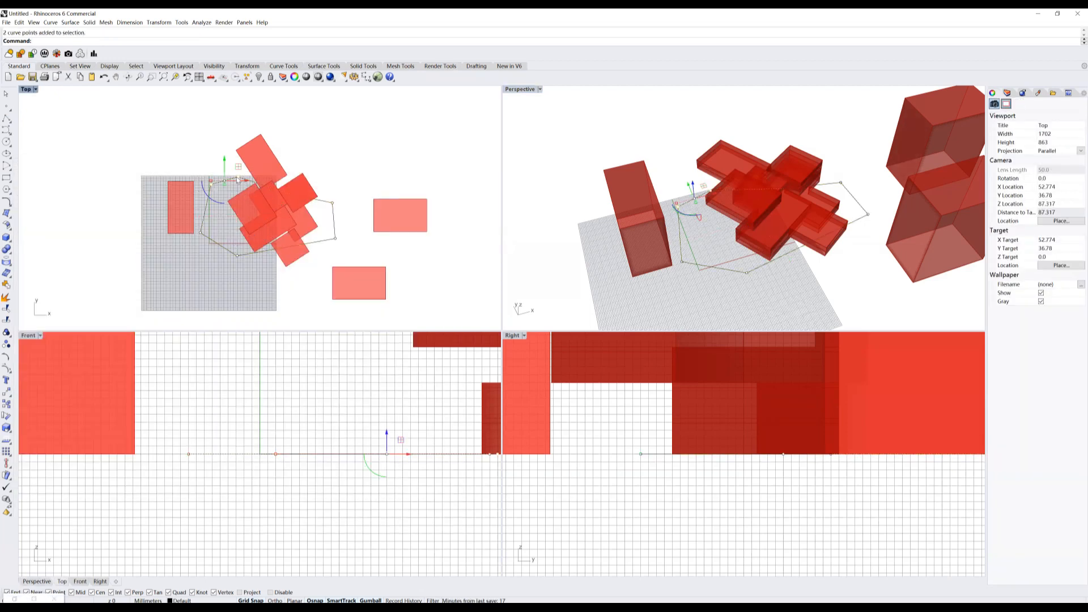
pyautogui.moveTo(224, 159); pyautogui.dragTo(224, 144)
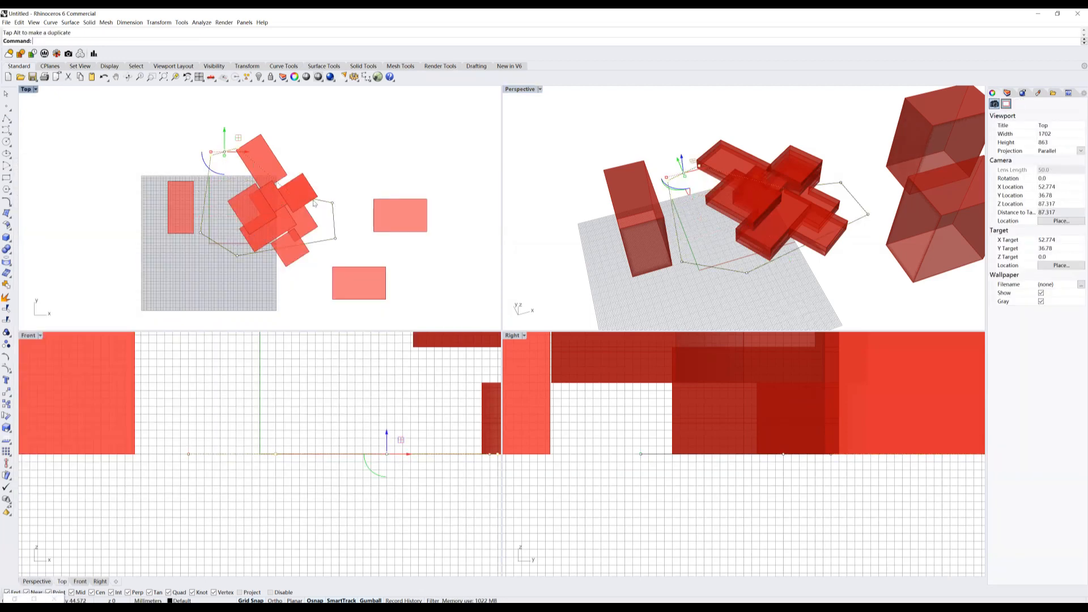
pyautogui.click(335, 191)
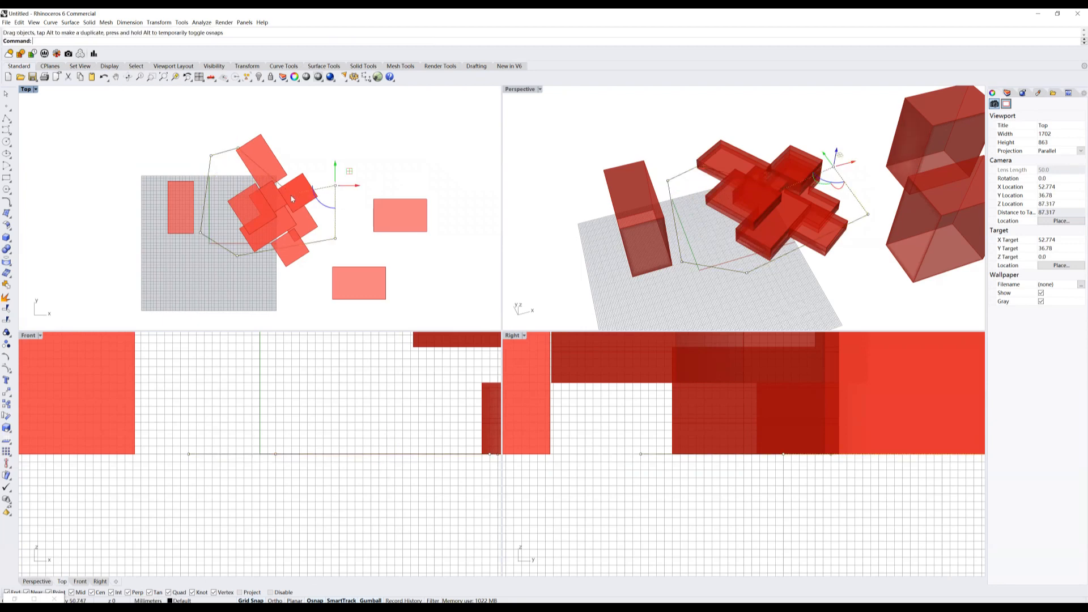
pyautogui.moveTo(335, 239); pyautogui.dragTo(346, 238)
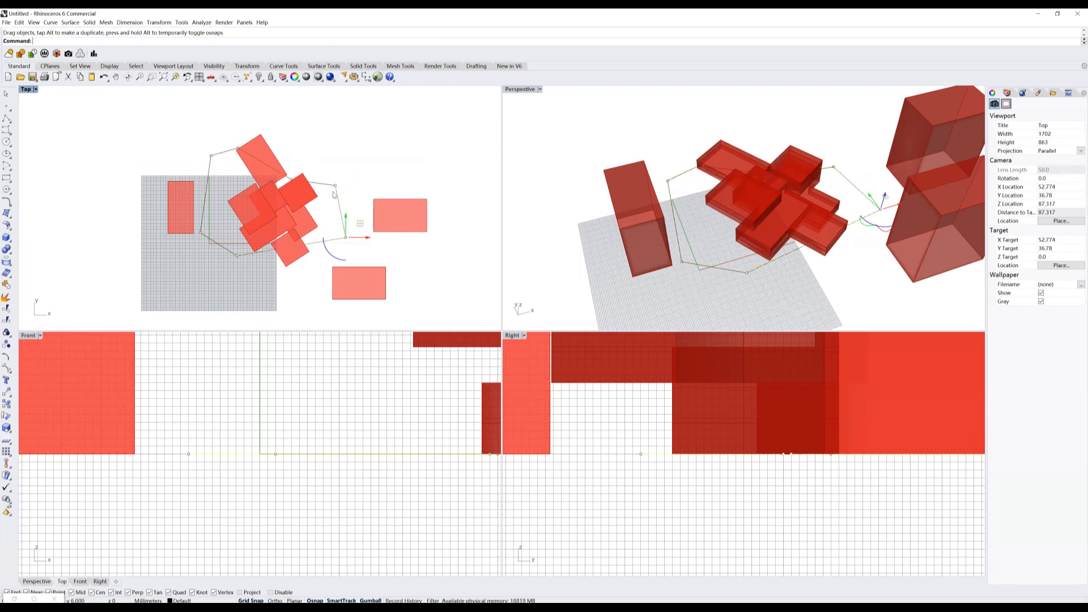
pyautogui.moveTo(335, 186); pyautogui.dragTo(345, 187)
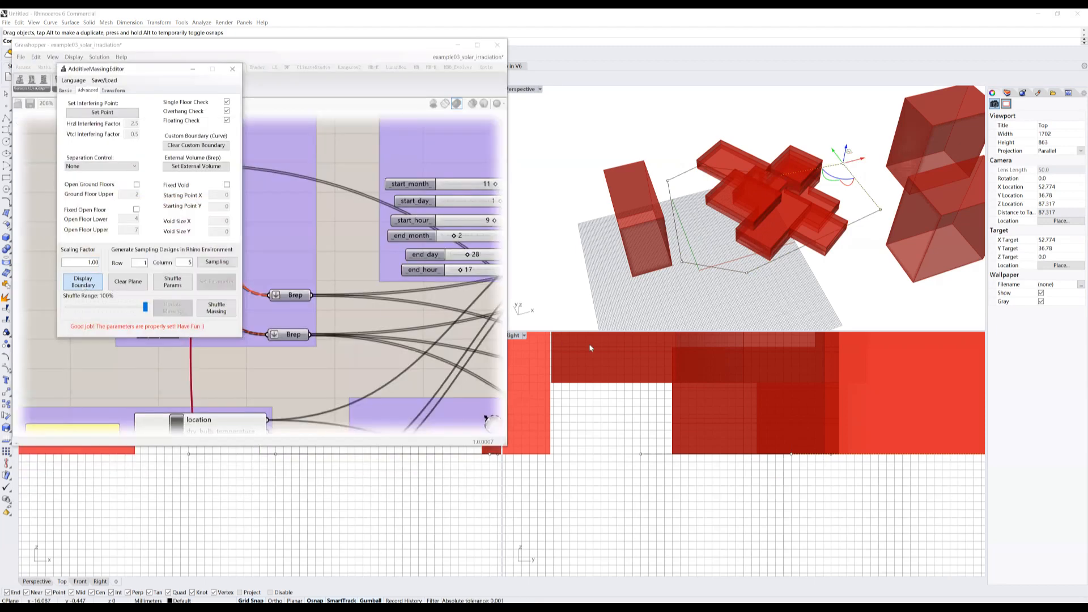
# Display the massing boundary volume, clear the custom boundary, reassign the enlarged polyline and apply the parameters.
pyautogui.click(145, 307)
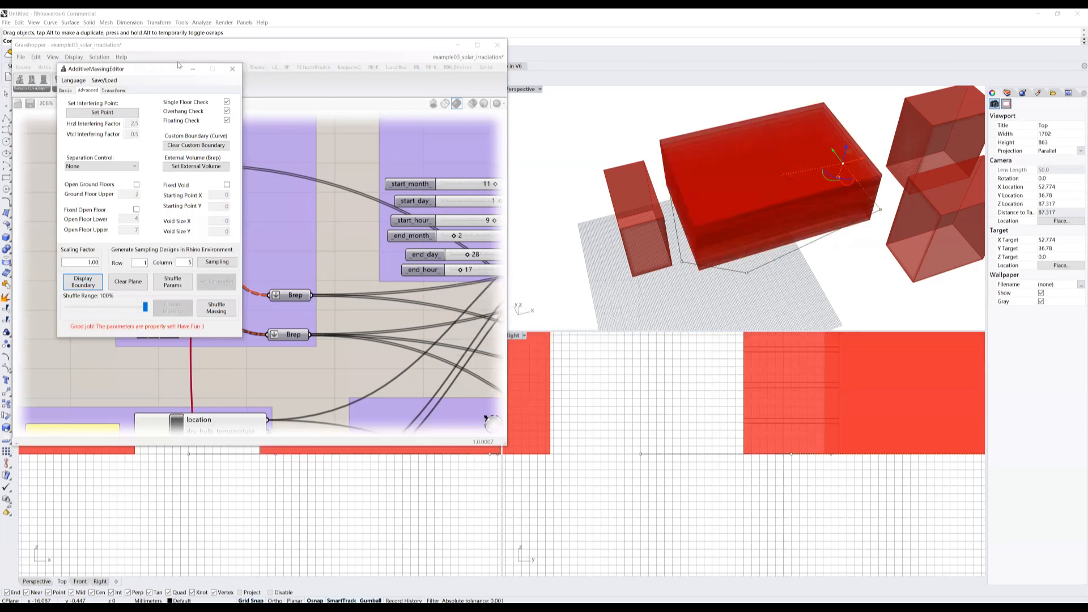
pyautogui.click(196, 146)
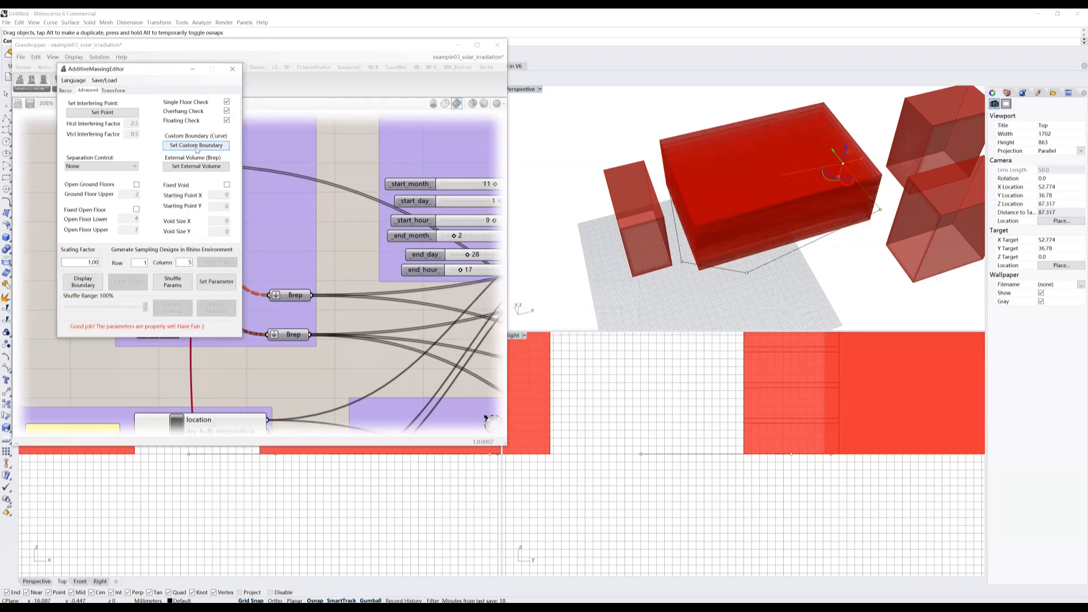
pyautogui.click(196, 149)
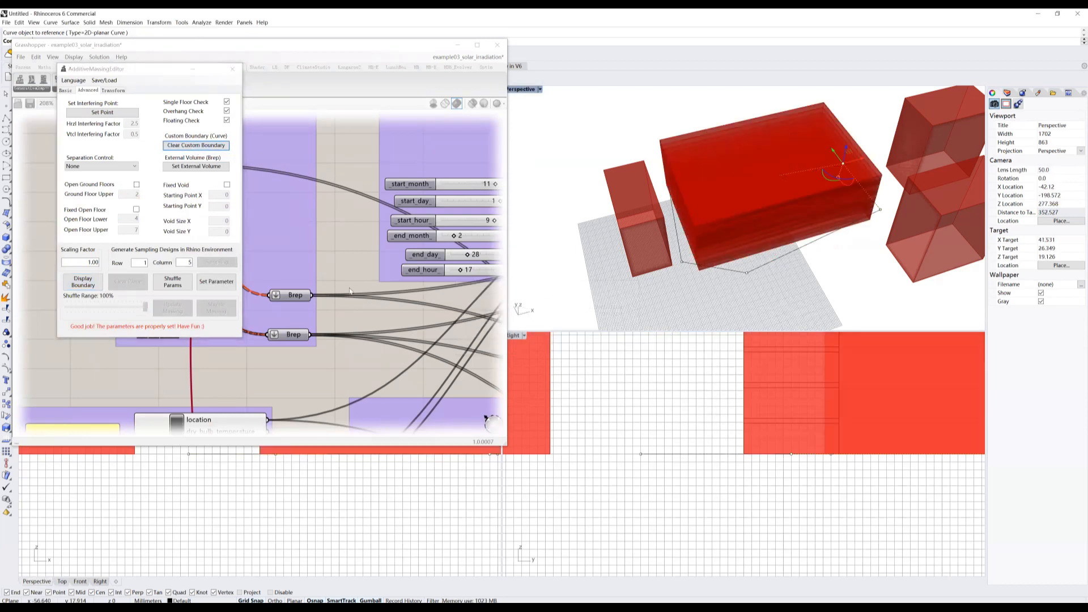
pyautogui.click(215, 281)
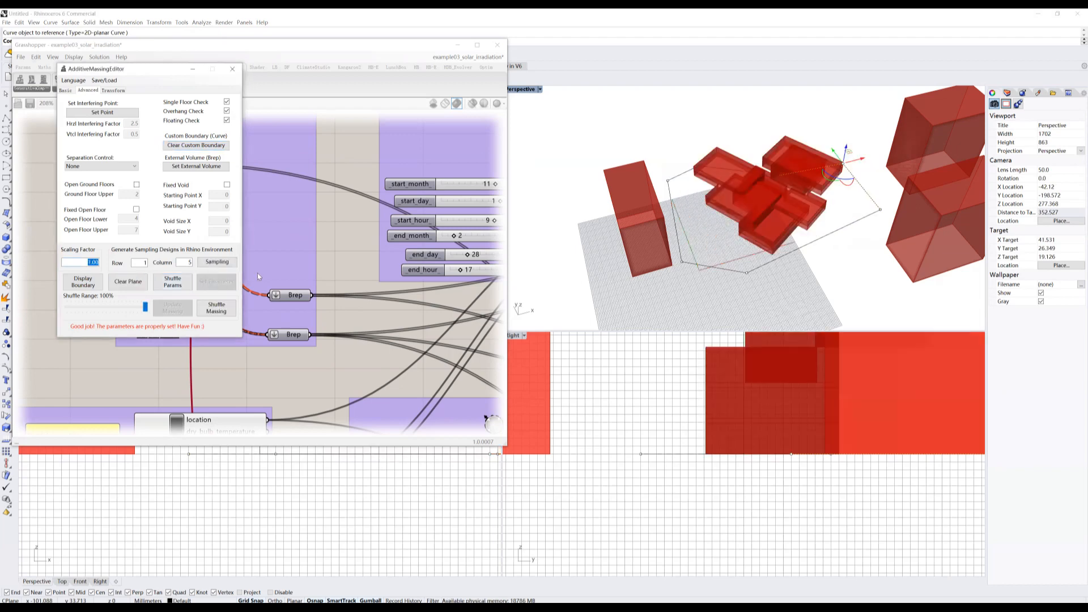
# Shuffle the massing repeatedly at 100% range to generate rotated designs within the enlarged custom boundary.
pyautogui.click(223, 313)
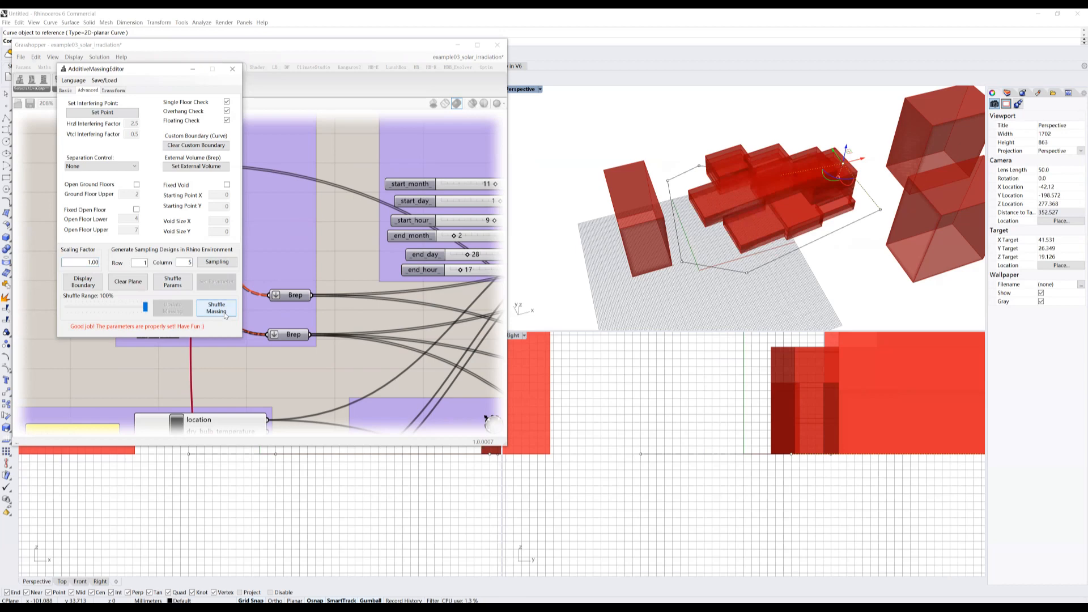
pyautogui.click(224, 313)
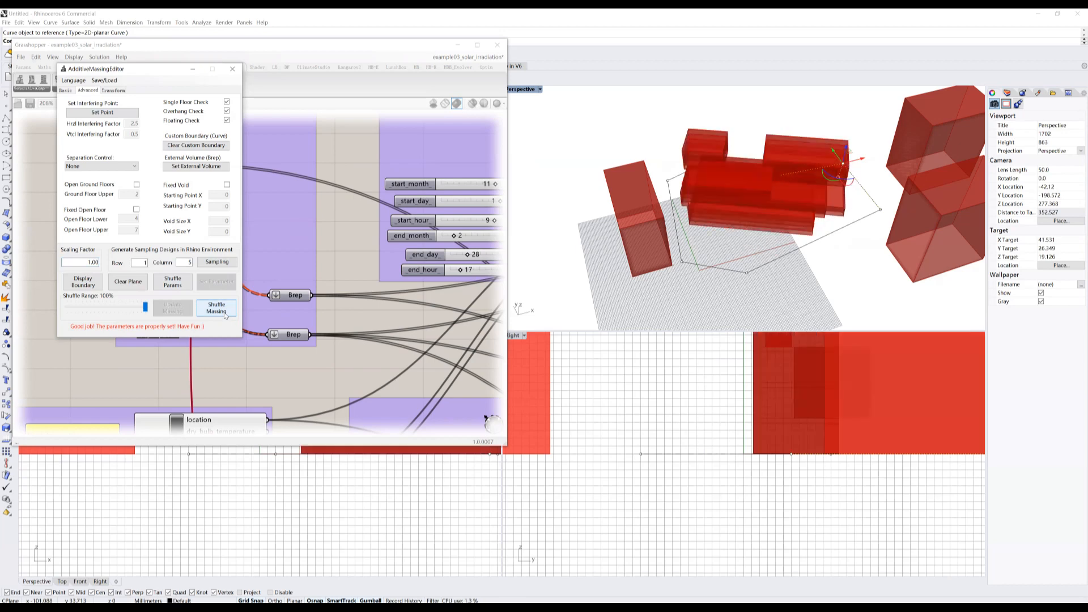
pyautogui.click(223, 314)
pyautogui.click(224, 313)
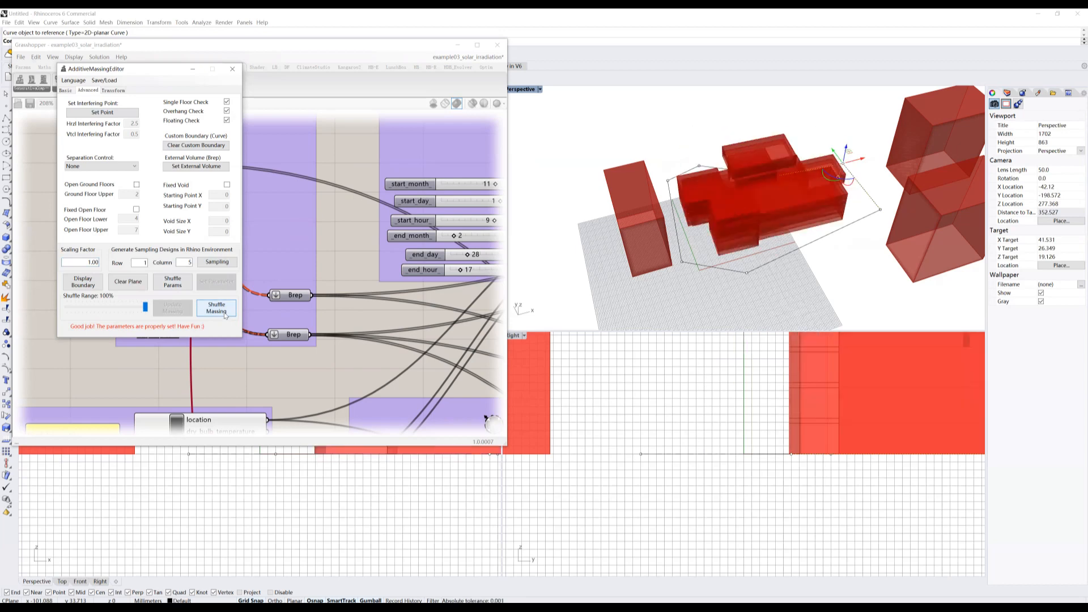
pyautogui.click(225, 313)
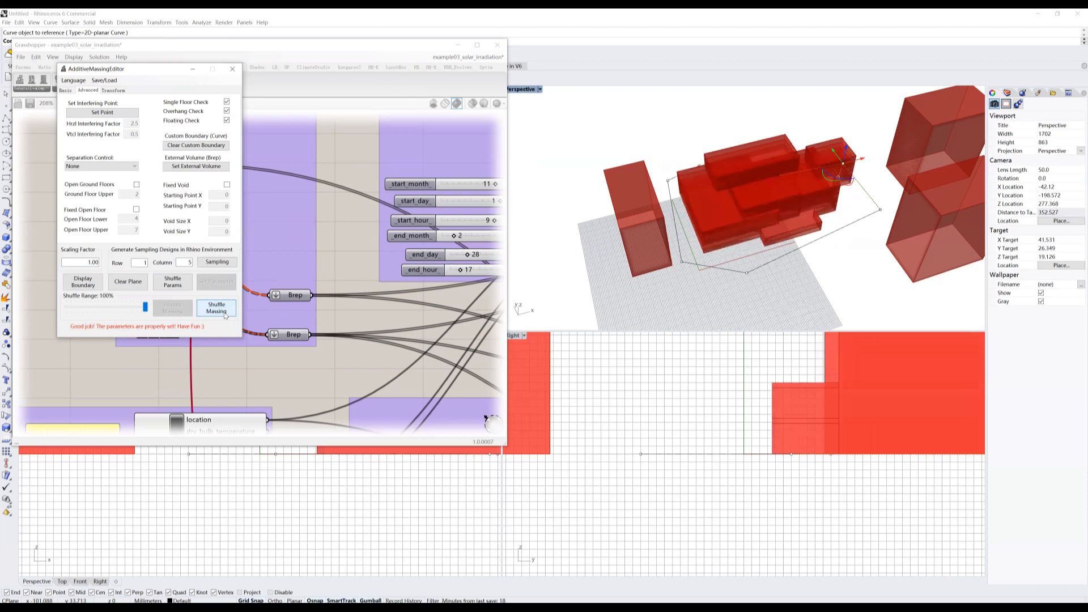
pyautogui.click(225, 314)
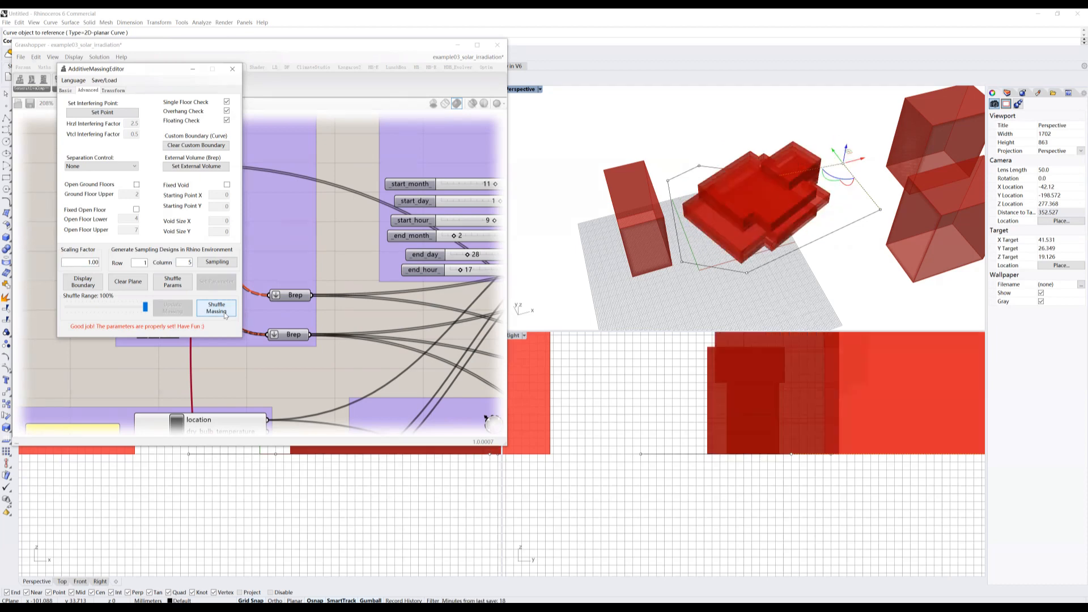
pyautogui.click(224, 313)
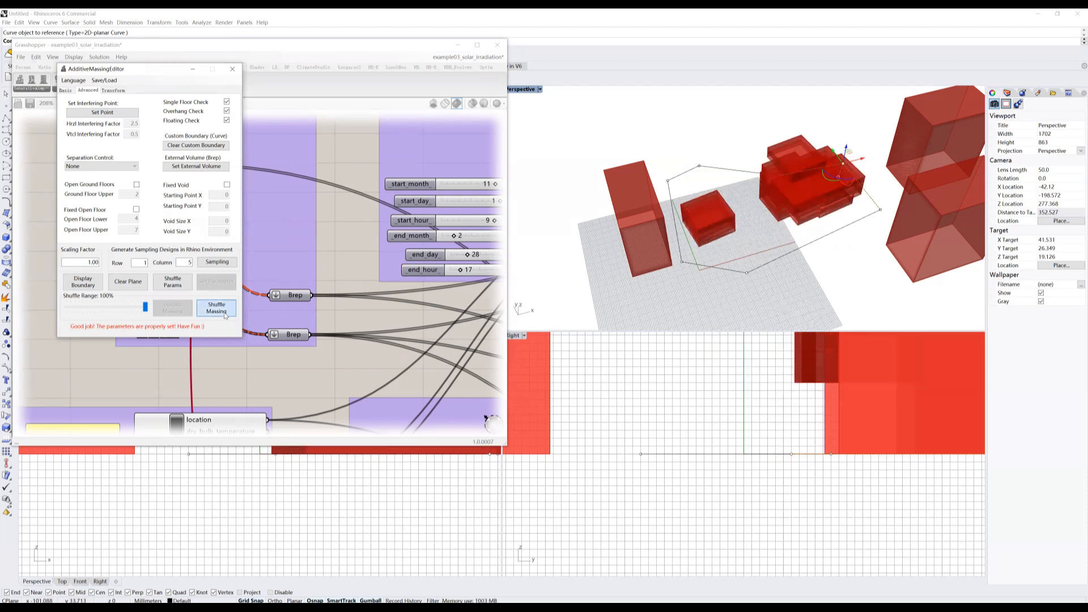
pyautogui.click(225, 313)
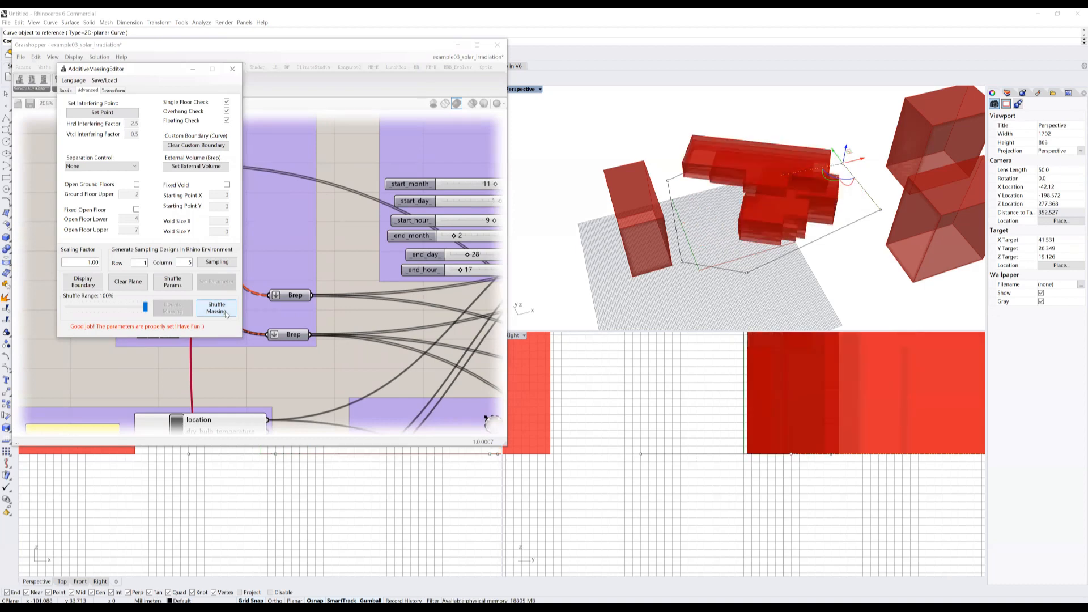
pyautogui.click(224, 314)
pyautogui.click(225, 313)
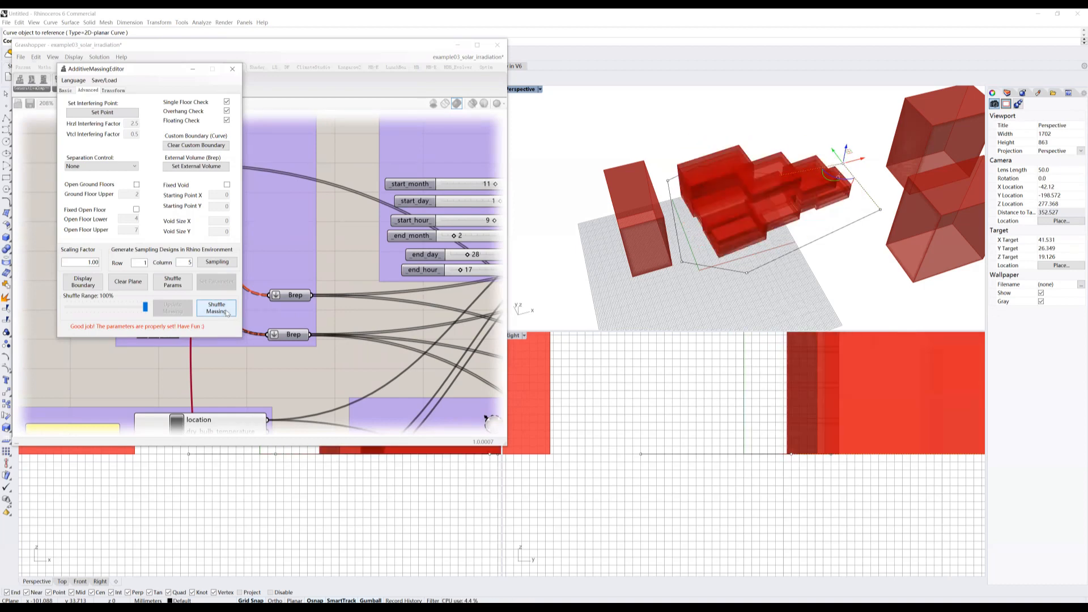